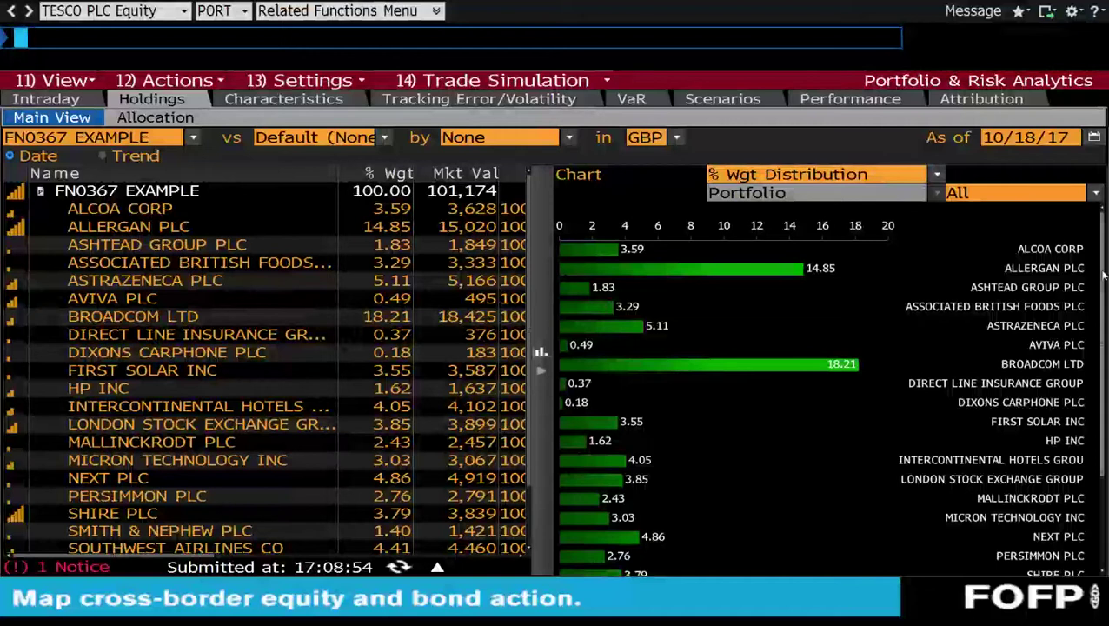
Step: Collapse the % Wgt Distribution chart so the holdings table of FN0367 EXAMPLE fills the full width
mouse_move(1100, 272)
left_mouse_down()
mouse_move(1104, 359)
mouse_move(1102, 265)
left_mouse_up()
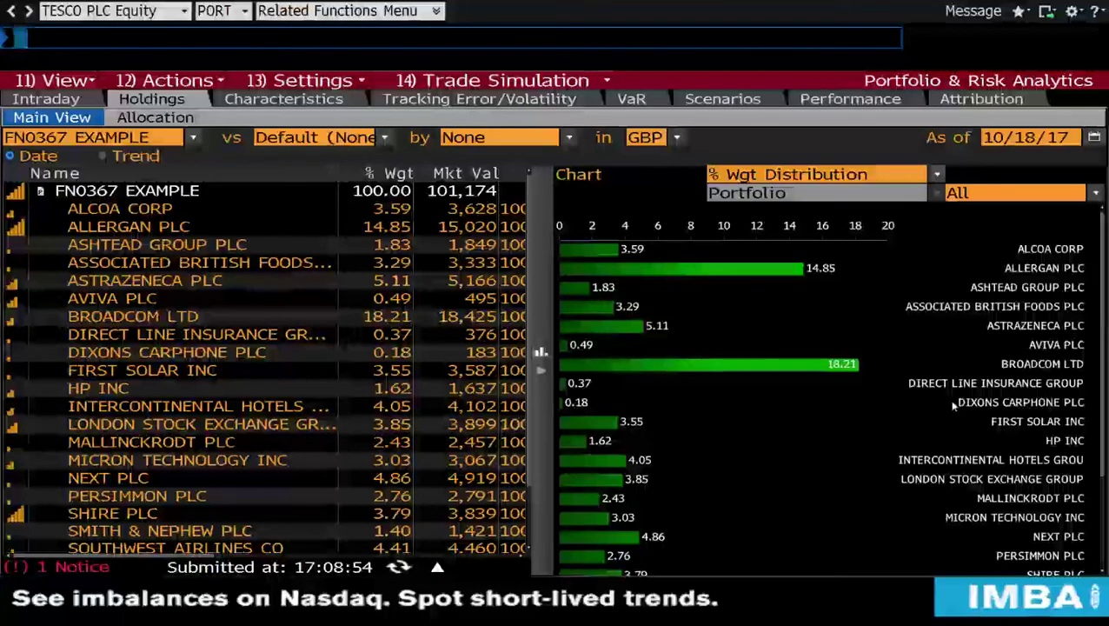
mouse_move(817, 372)
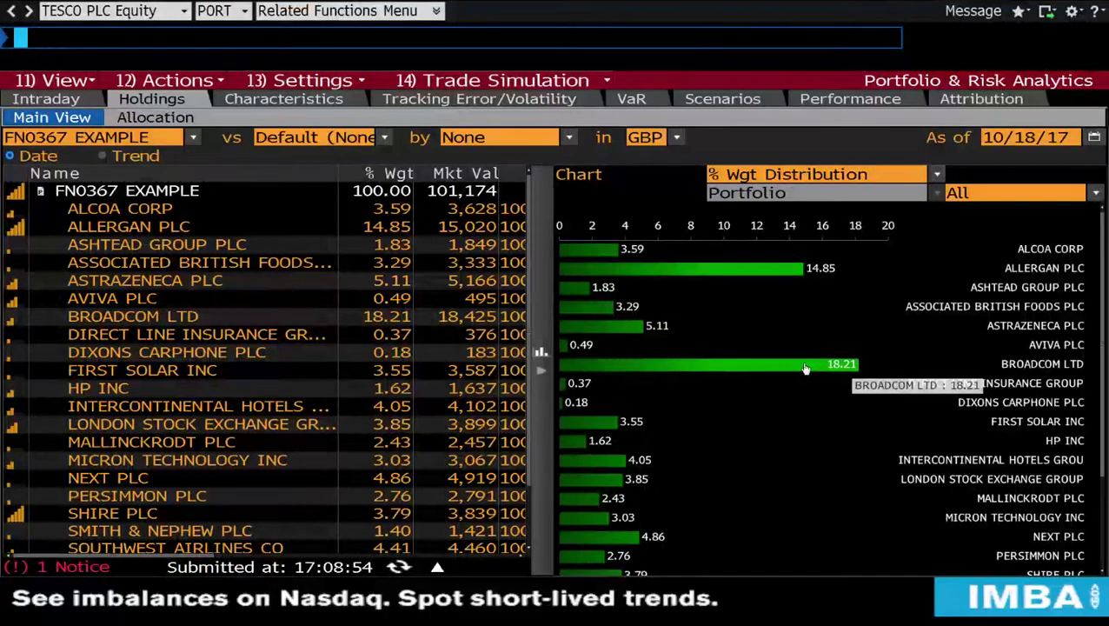
left_click(541, 369)
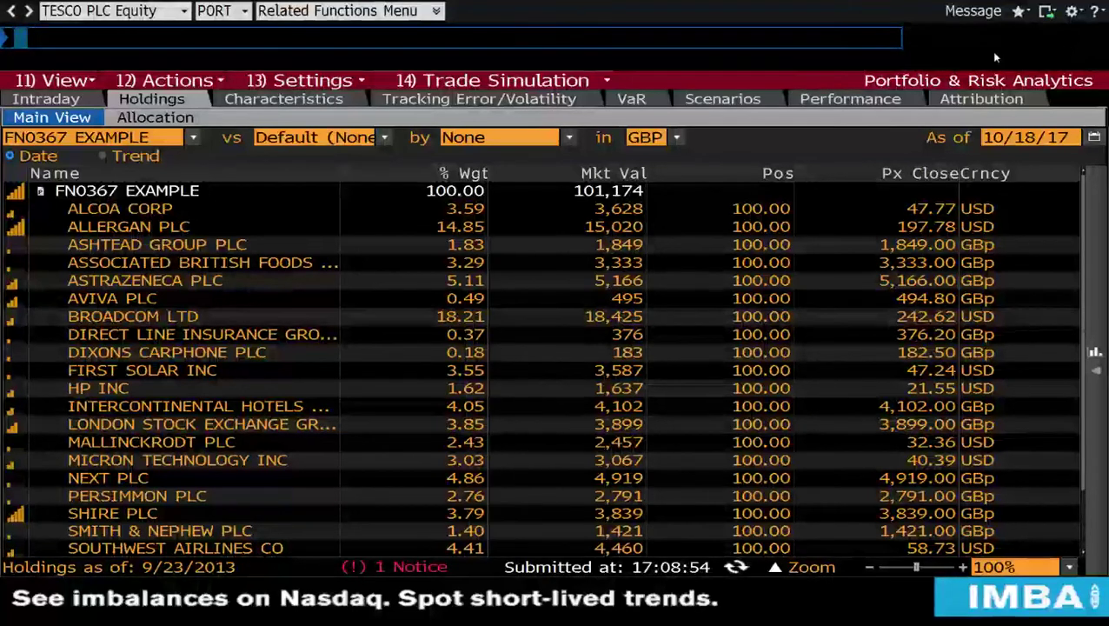
Step: Open the Performance statistical summary of FN0367 EXAMPLE and examine its annualized standard deviation
left_click(843, 102)
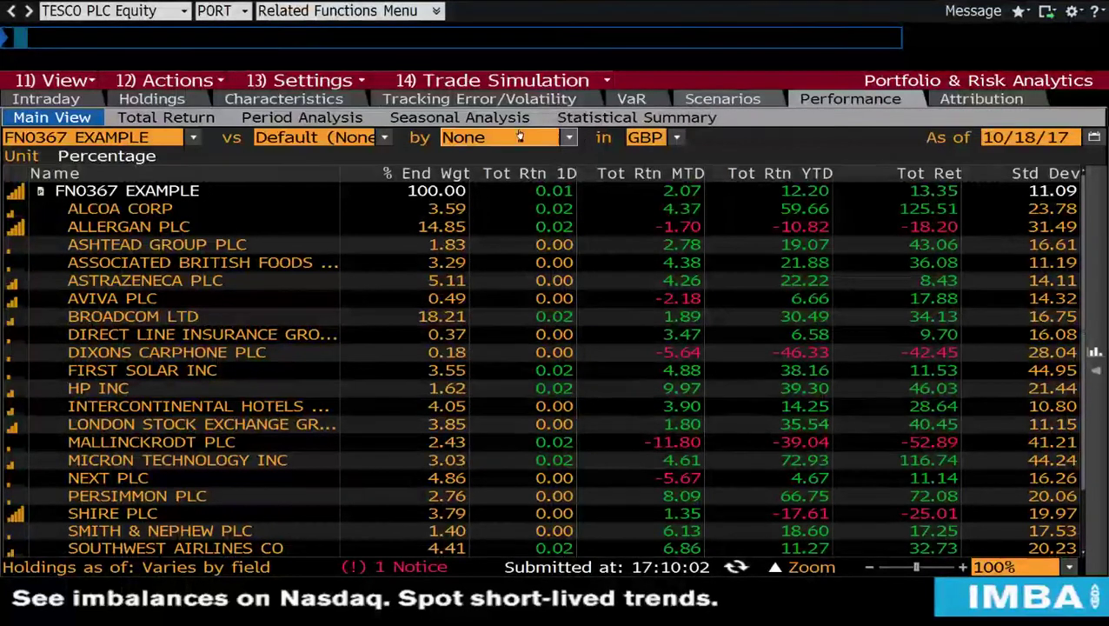
left_click(590, 121)
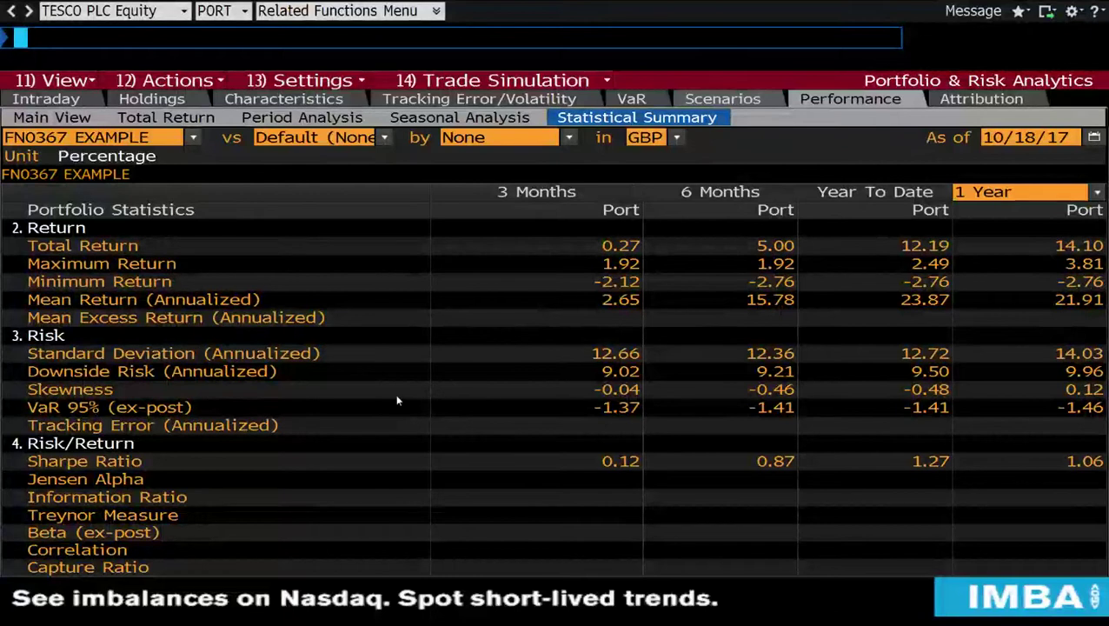
mouse_move(201, 356)
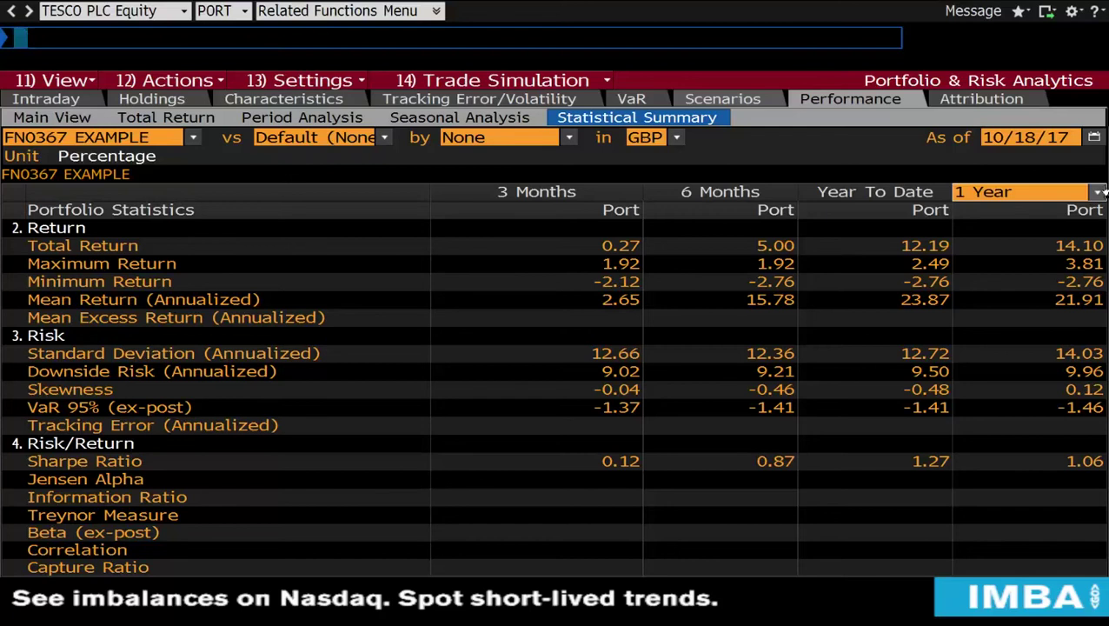
left_click(1099, 192)
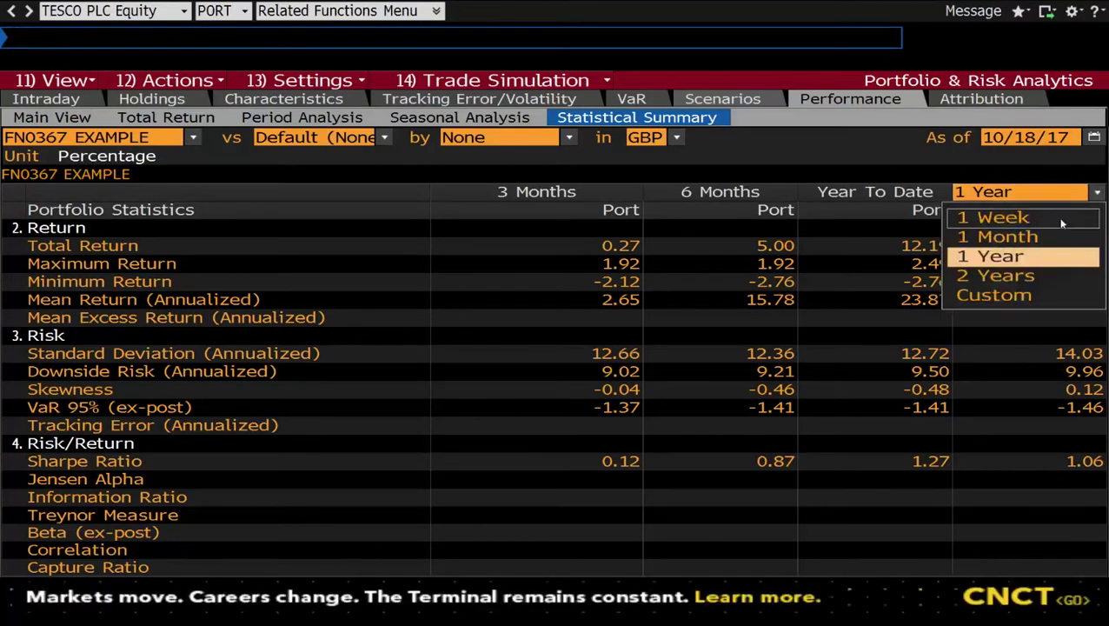
left_click(995, 295)
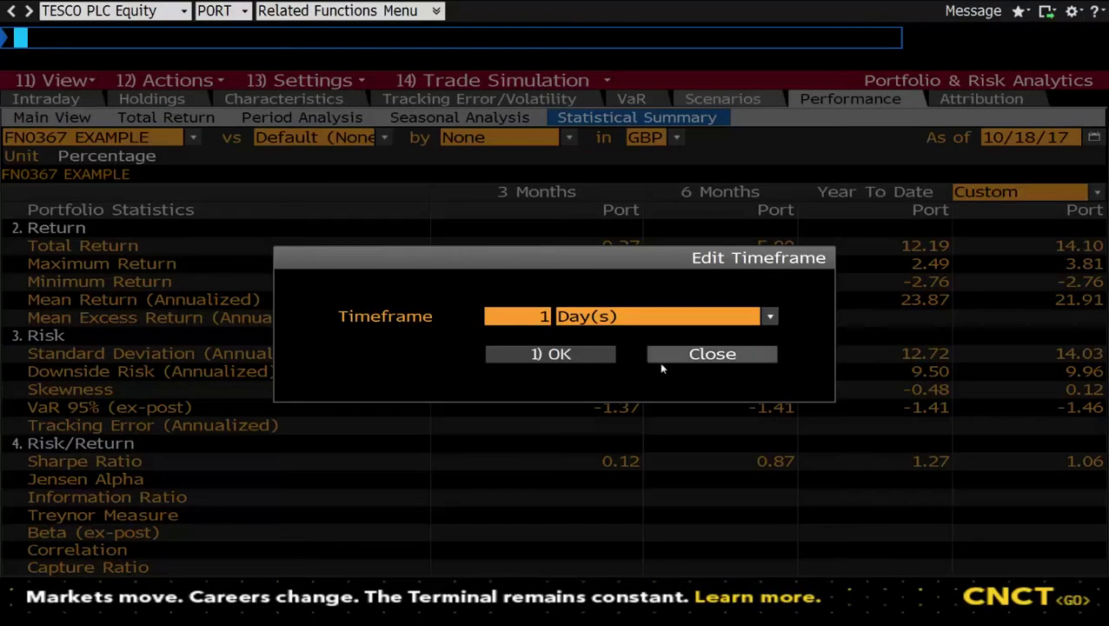
left_click(682, 361)
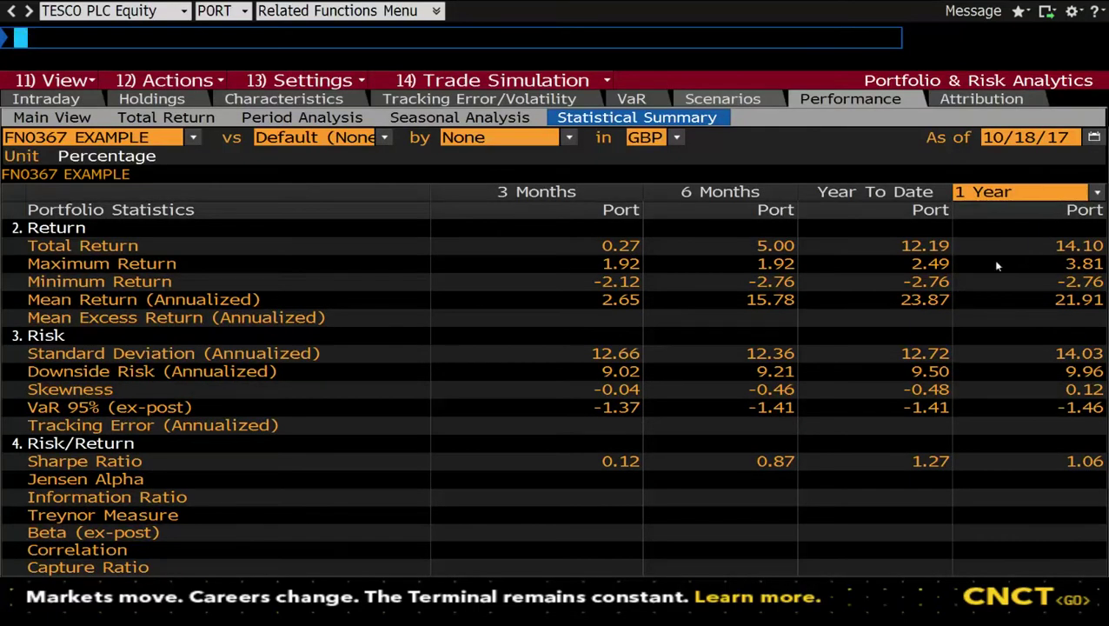
Step: Set the FTSE 100 INDEX (UKX) as the benchmark for the portfolio's statistical summary
mouse_move(330, 356)
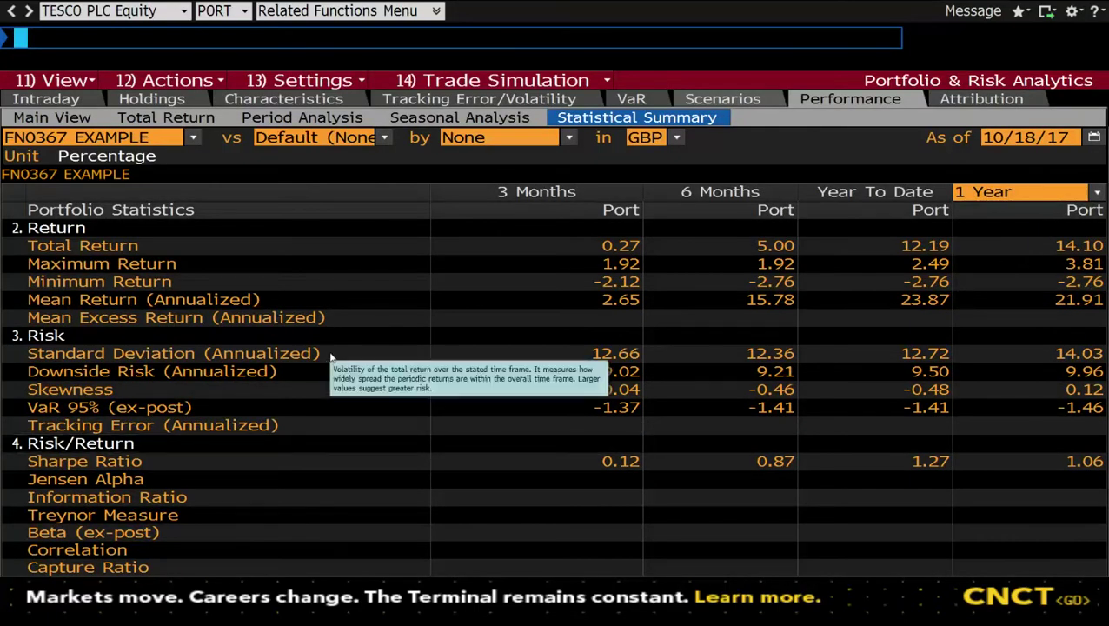
left_click(385, 139)
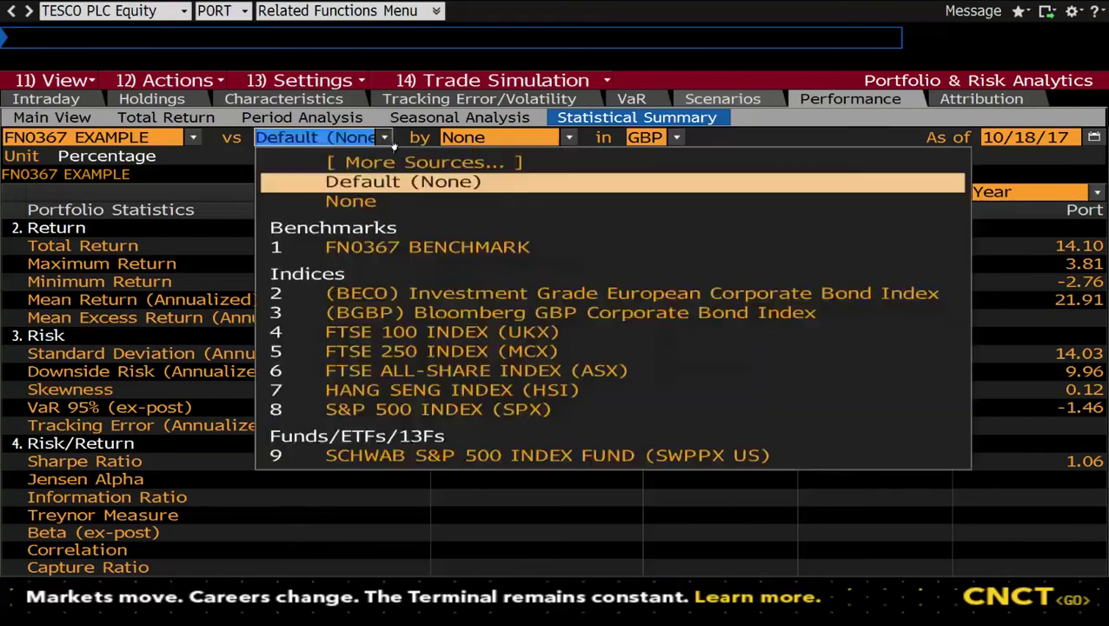
left_click(381, 333)
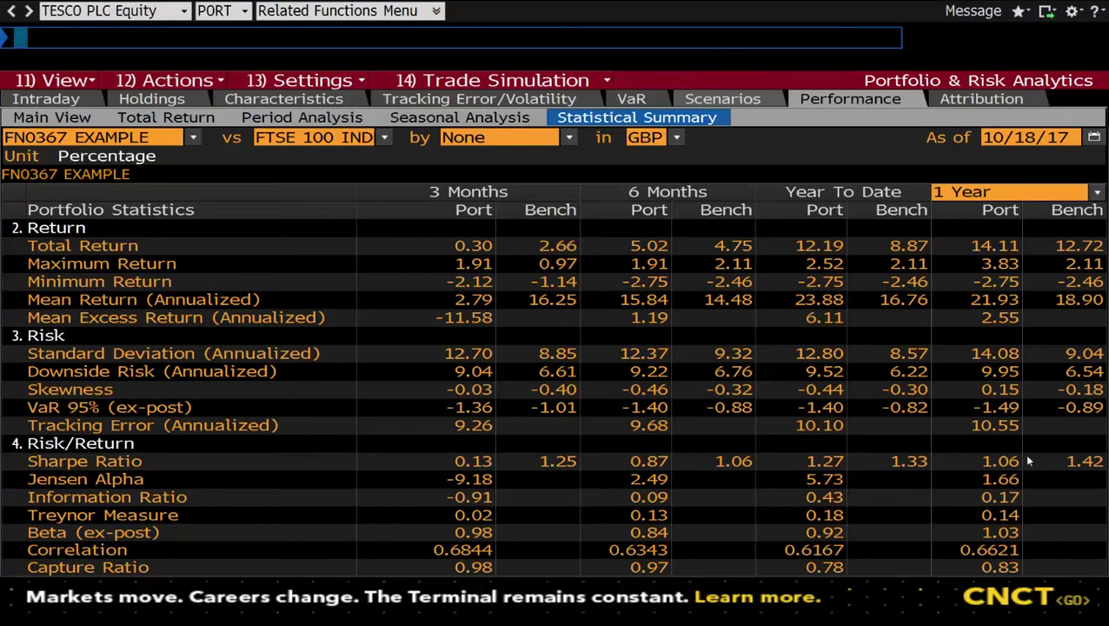
left_click(1098, 193)
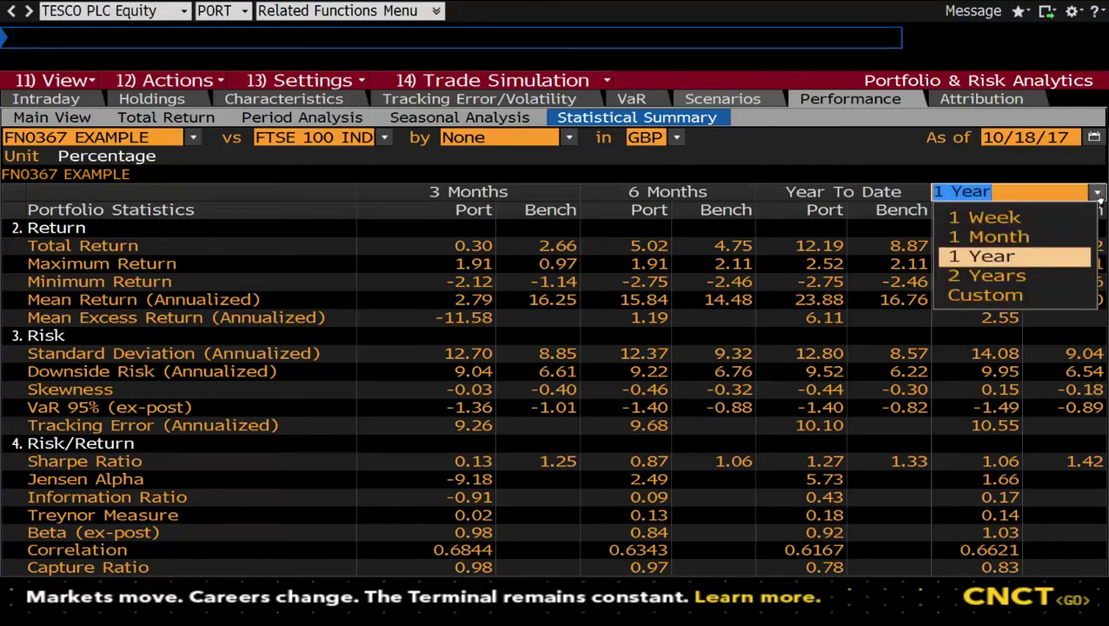
left_click(1099, 195)
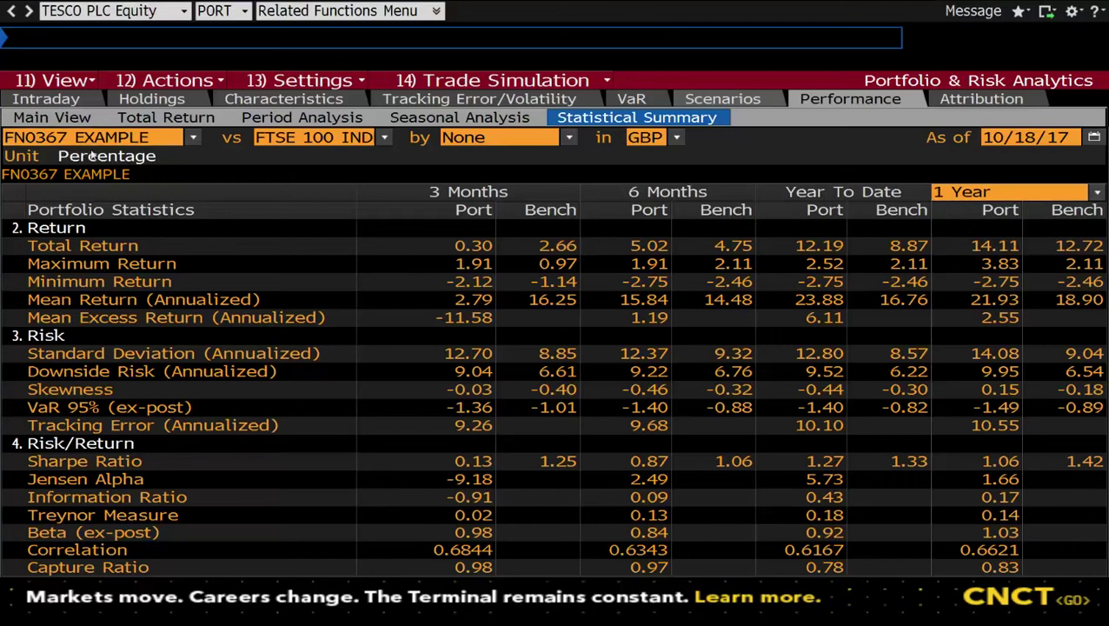
Step: View the portfolio's Total Return performance chart against the FTSE 100 index
left_click(149, 119)
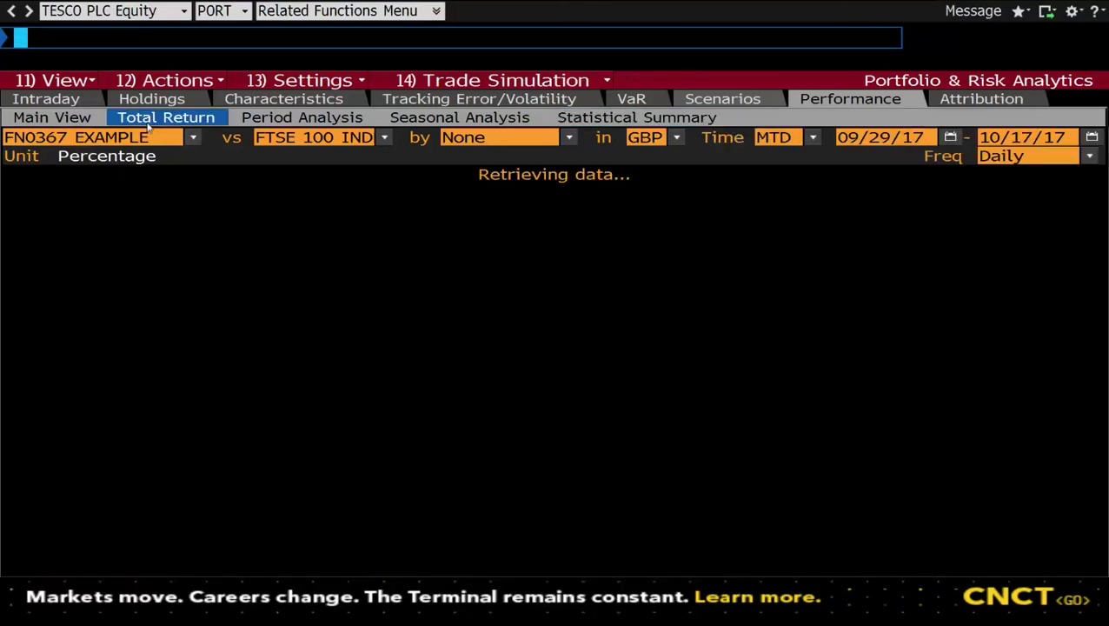
left_click(390, 139)
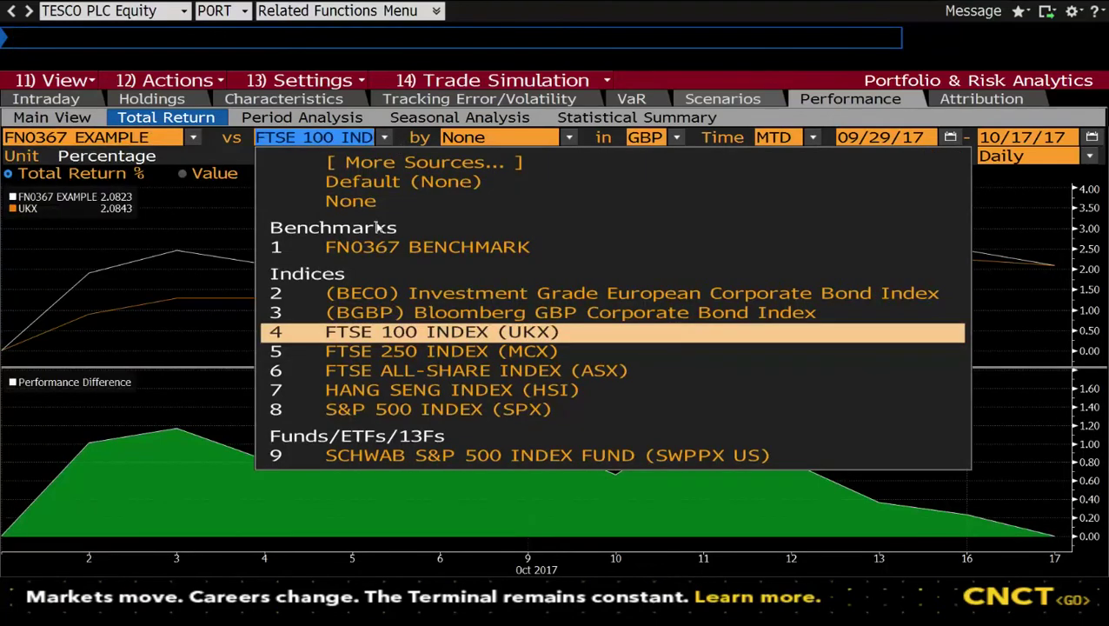
left_click(330, 137)
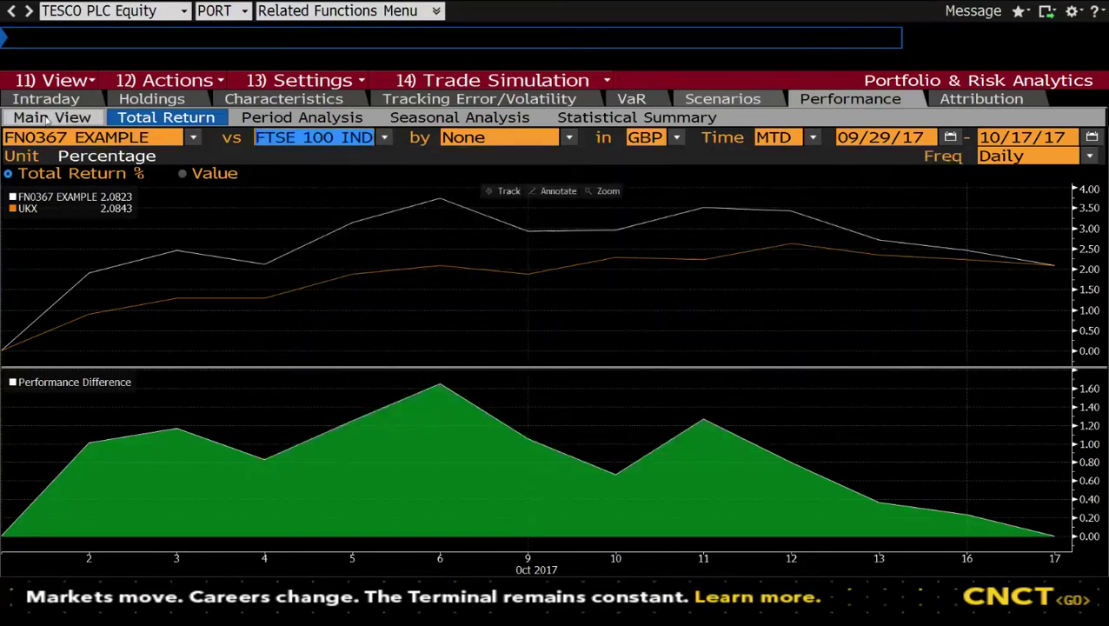
Step: Return to the main Performance view, set the benchmark to None and reload the table
left_click(51, 117)
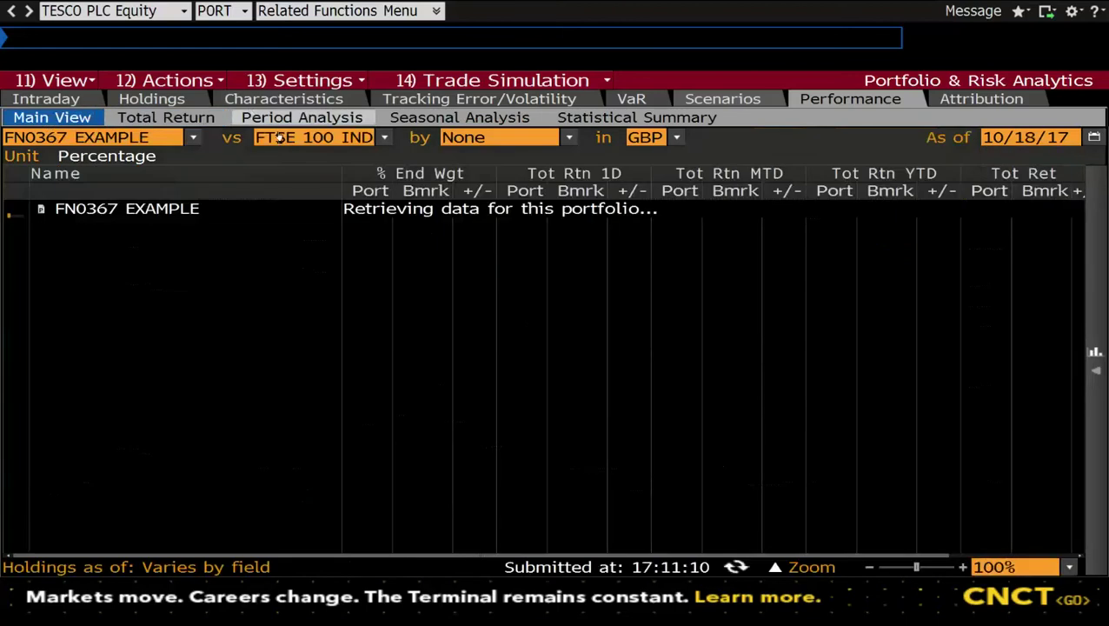
left_click(372, 141)
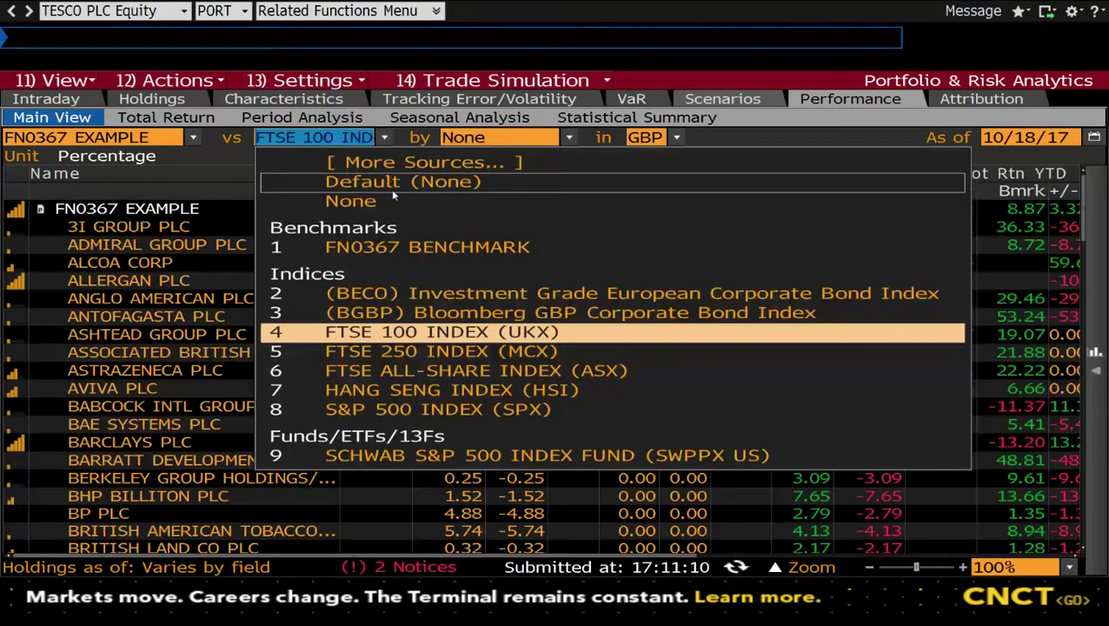
left_click(387, 203)
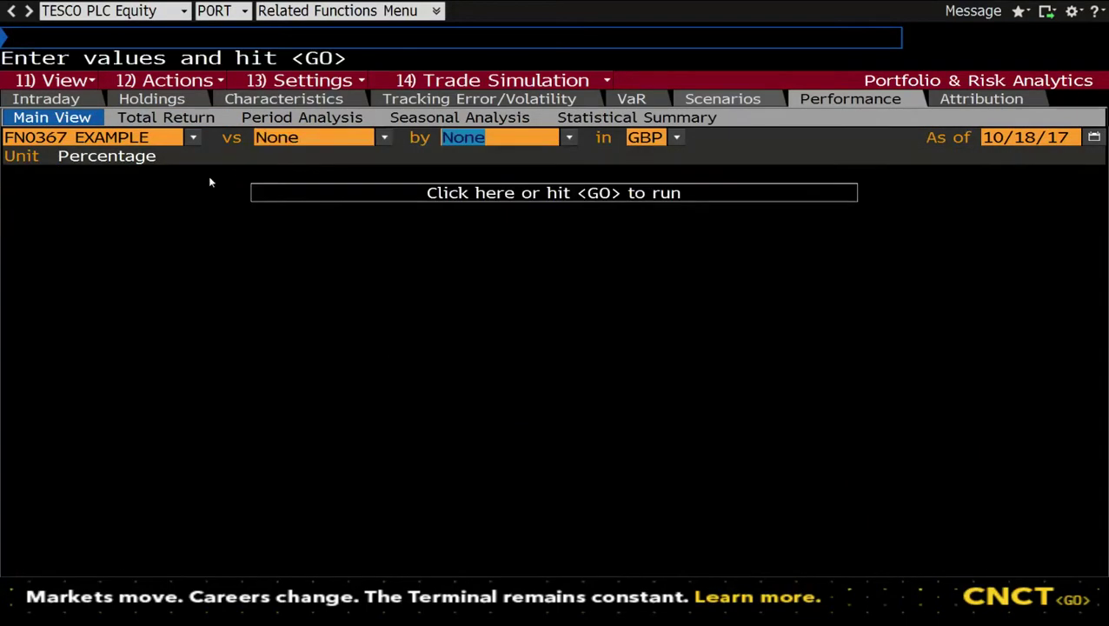
left_click(87, 122)
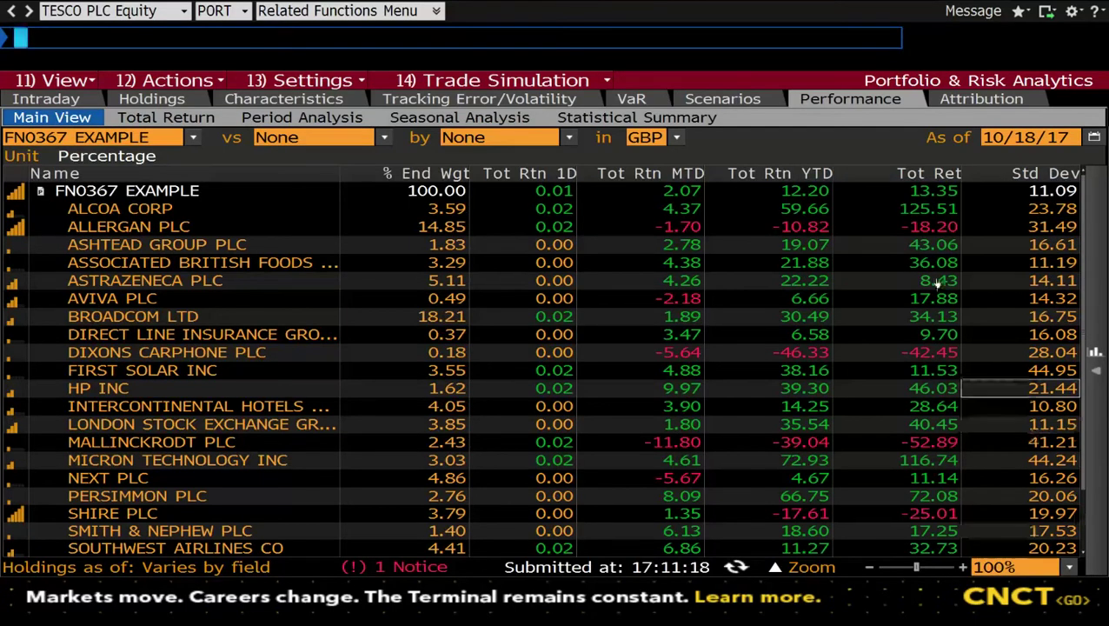
Step: Open the Performance column settings of MY_EQTY_VIEW and look through the available Risk (Ex Post) fields
left_click(943, 183)
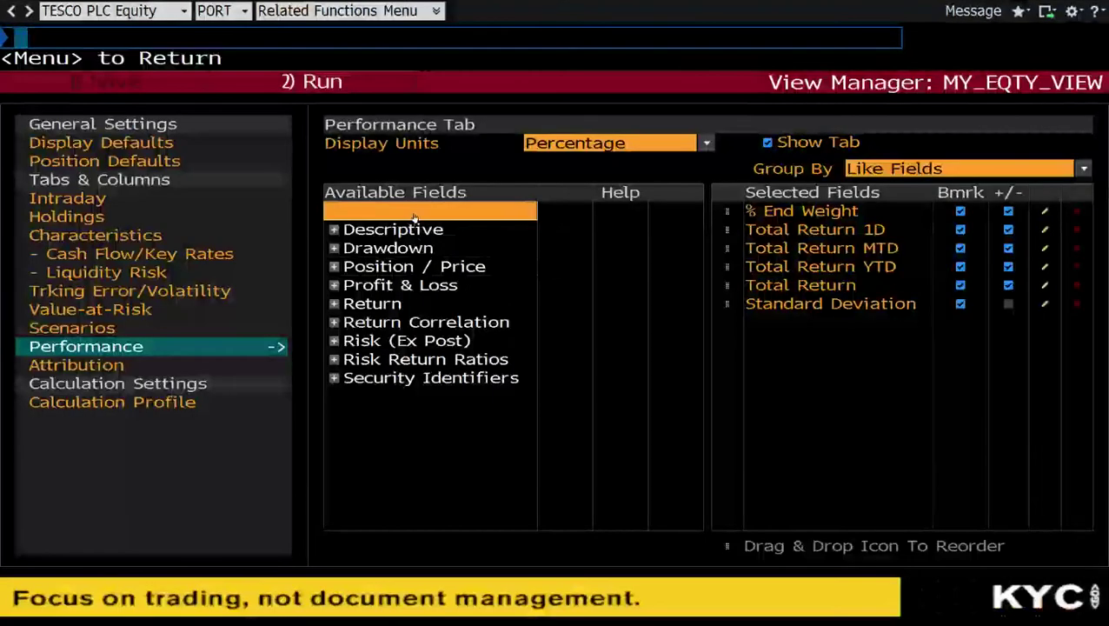
left_click(413, 218)
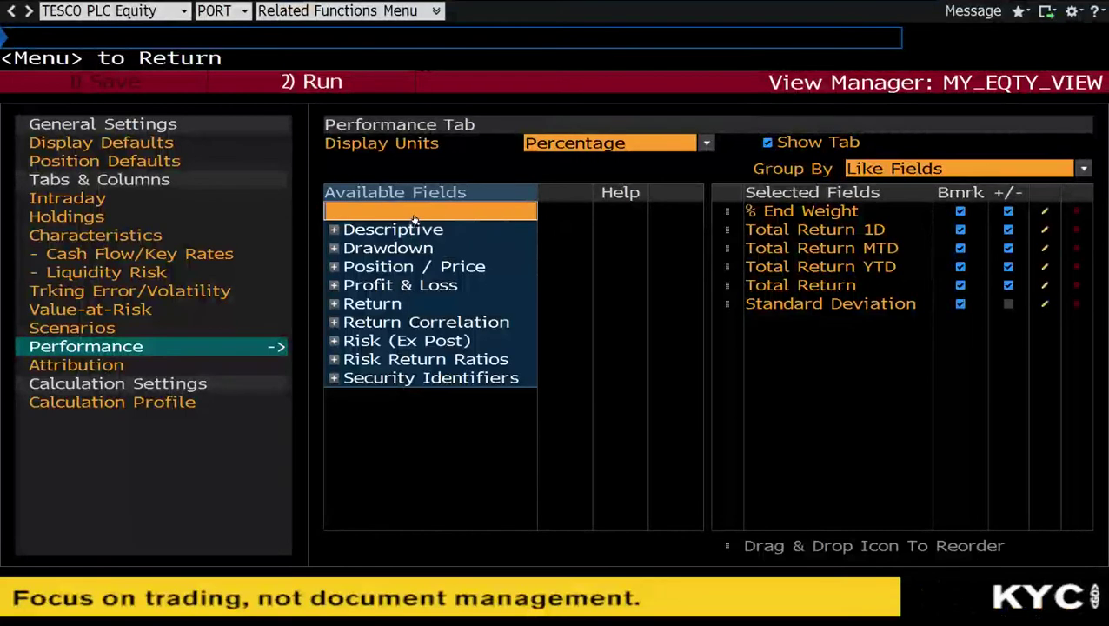
left_click(335, 345)
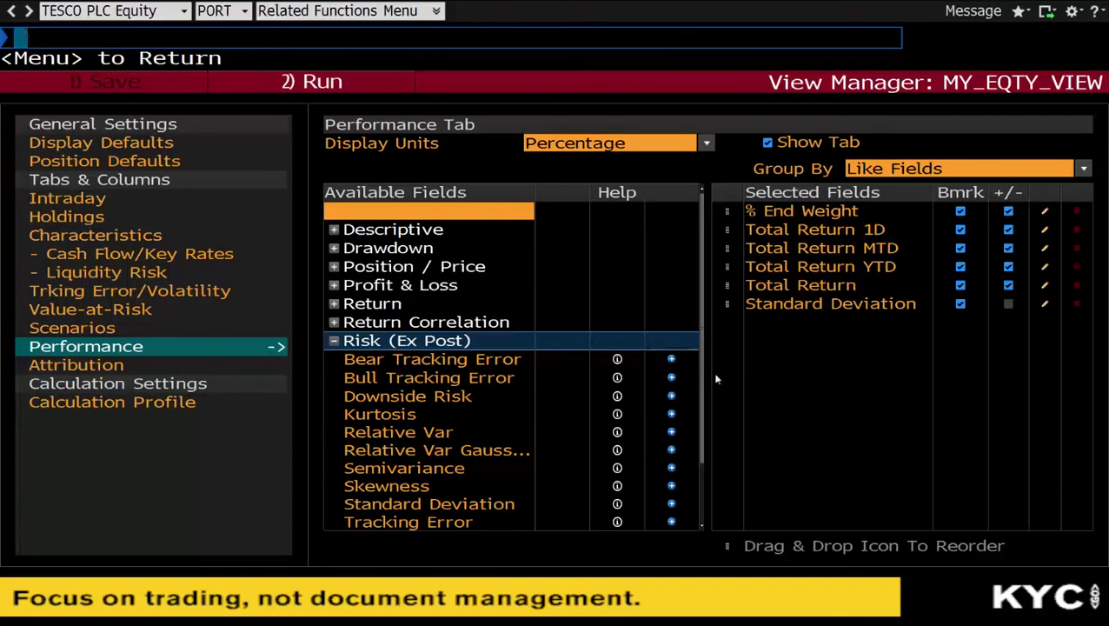
mouse_move(703, 387)
left_mouse_down()
mouse_move(706, 431)
mouse_move(703, 396)
left_mouse_up()
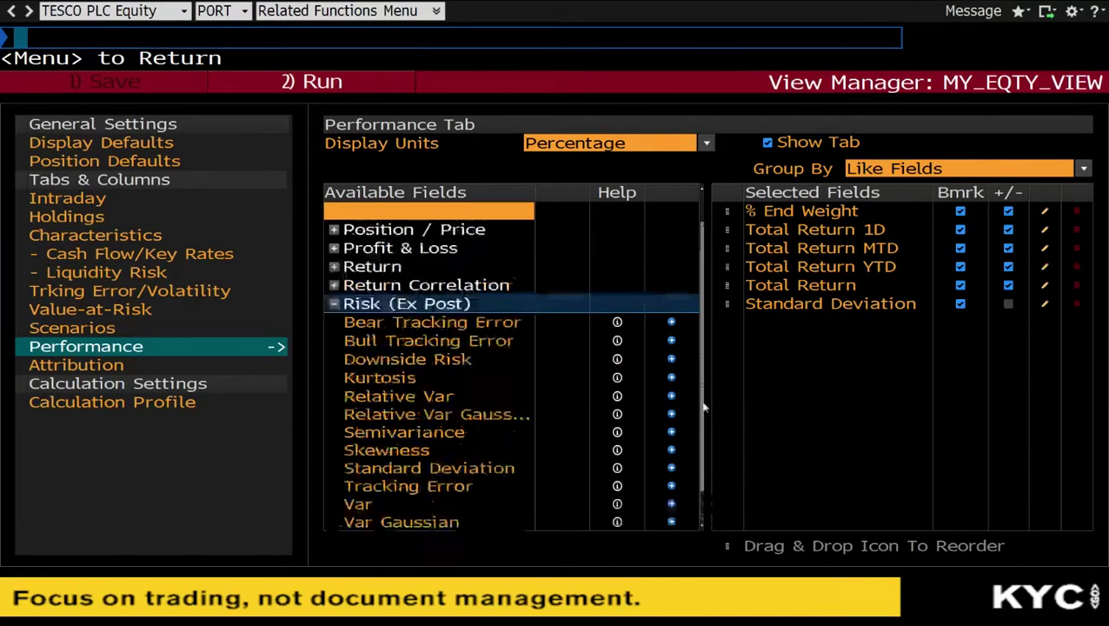
left_click(336, 303)
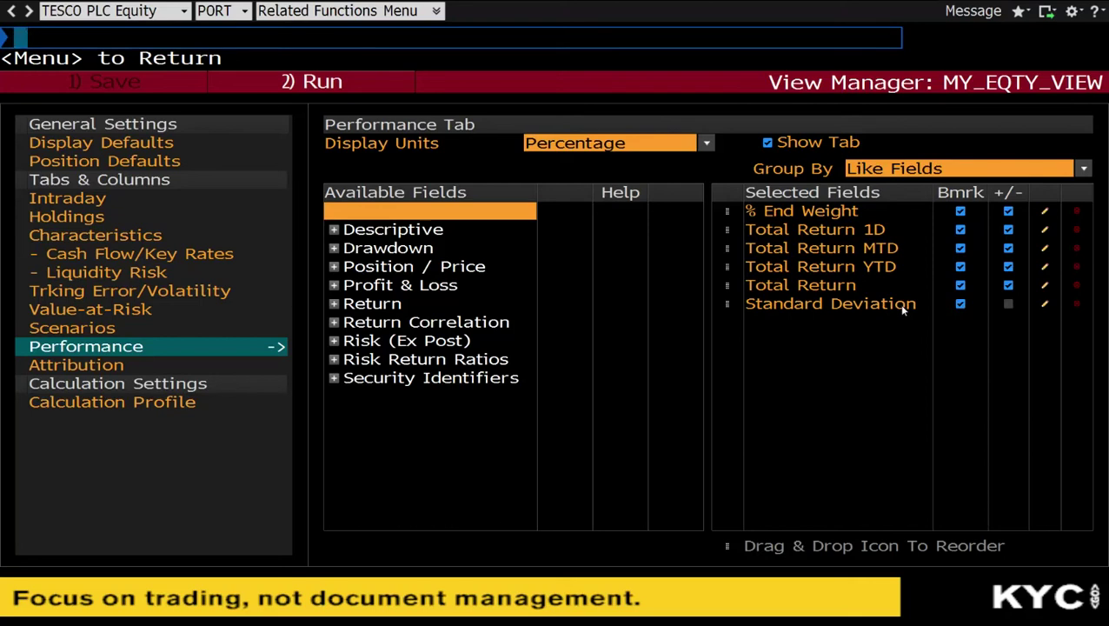
Step: Set the Standard Deviation field's timeframe to 1 Year(s), update the field and return to the performance table
left_click(1046, 307)
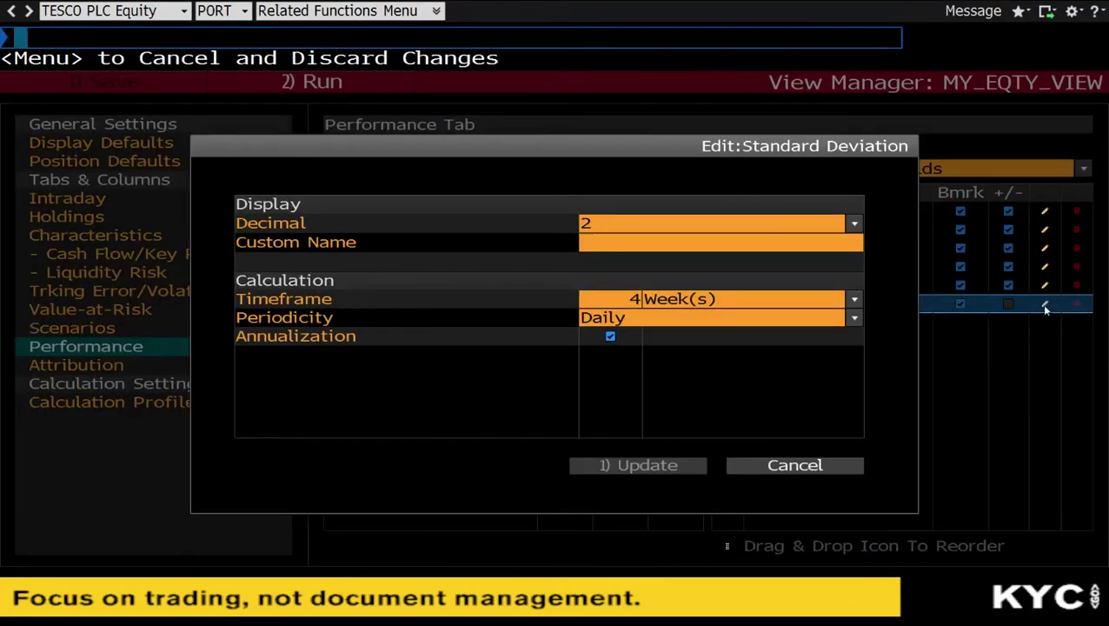
left_click(858, 302)
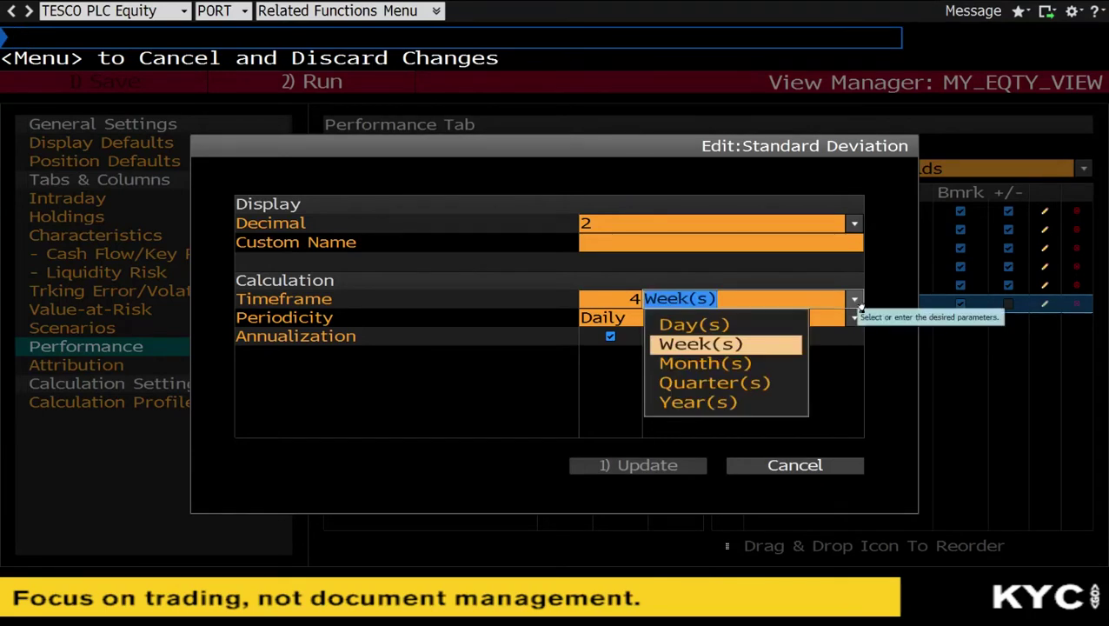
left_click(696, 402)
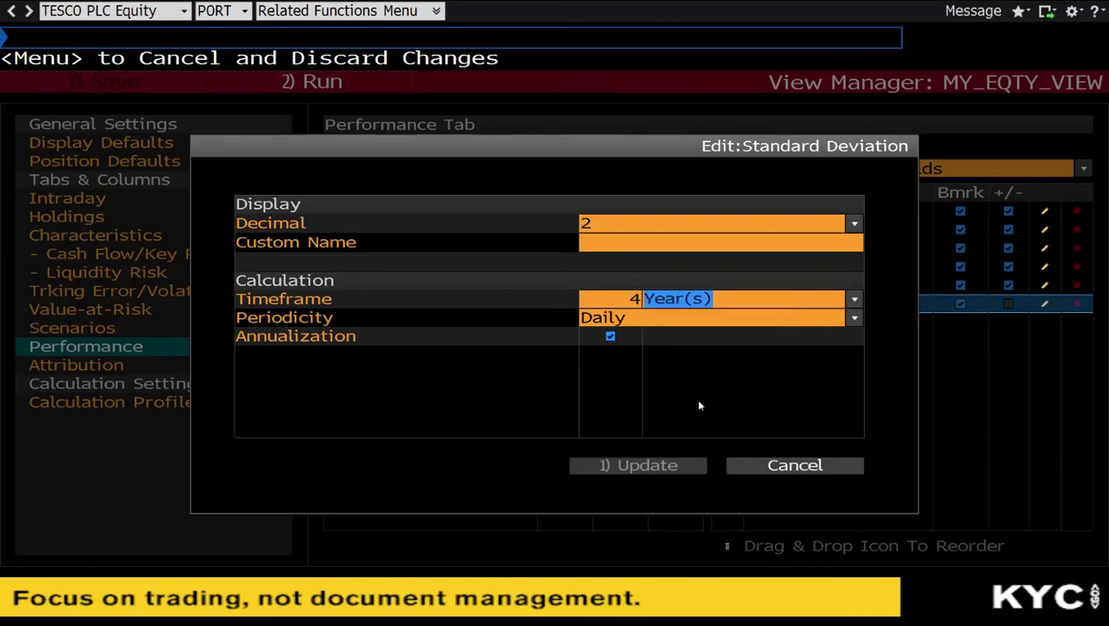
left_click(705, 327)
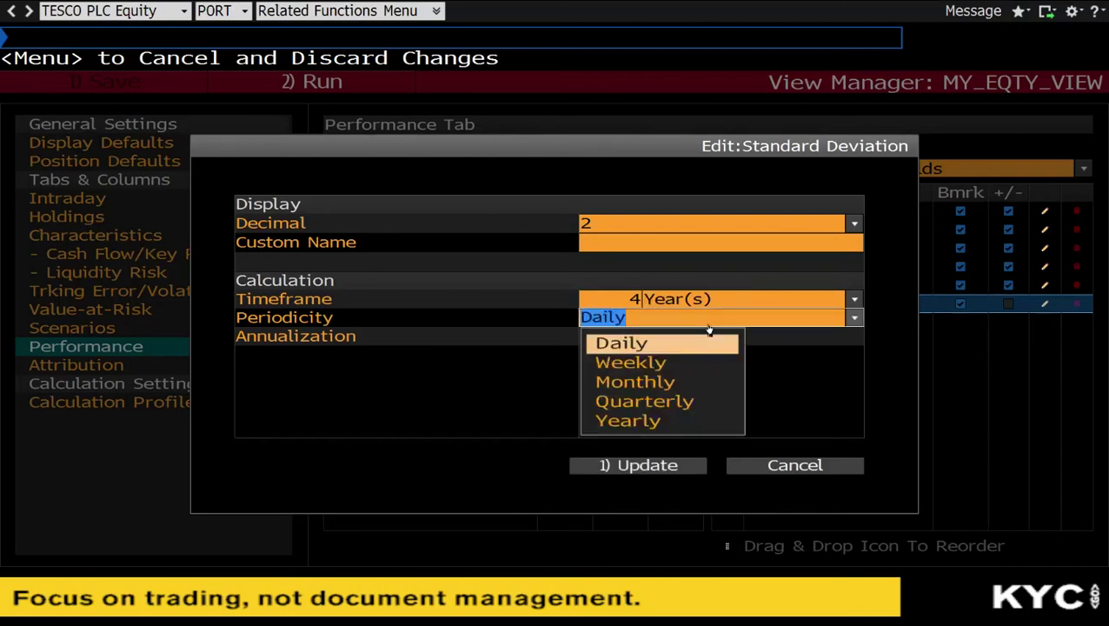
left_click(637, 299)
type("1")
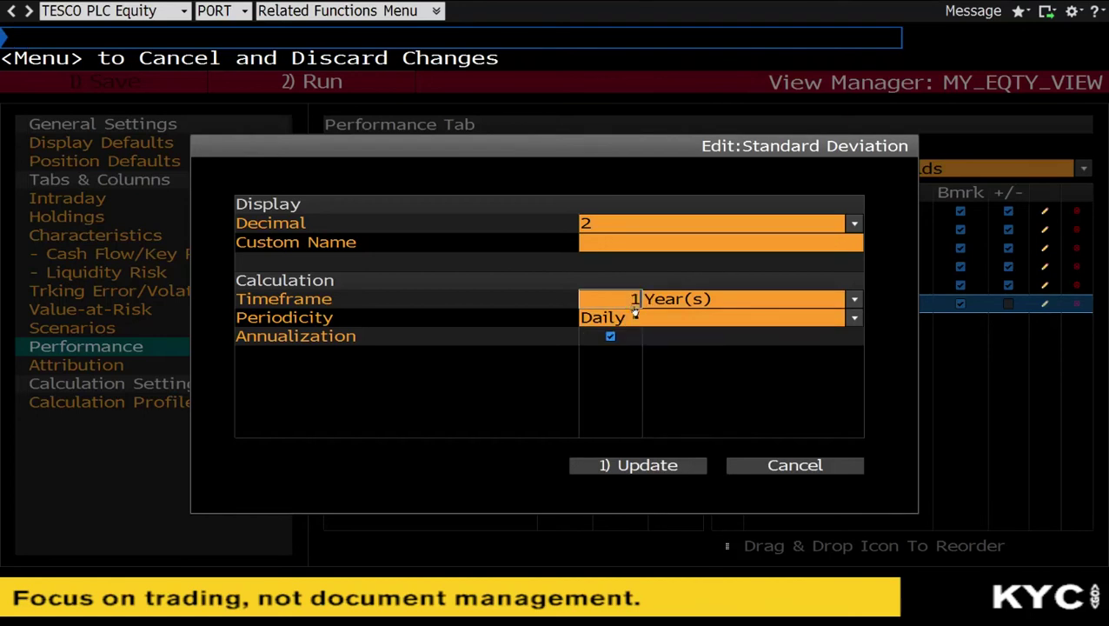
left_click(855, 225)
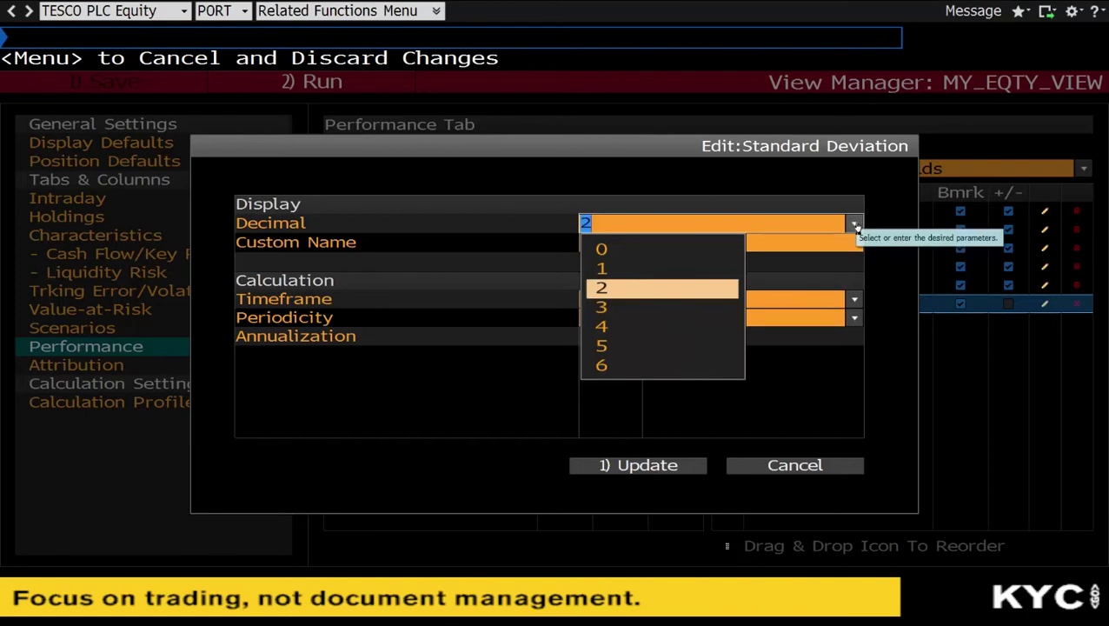
left_click(854, 225)
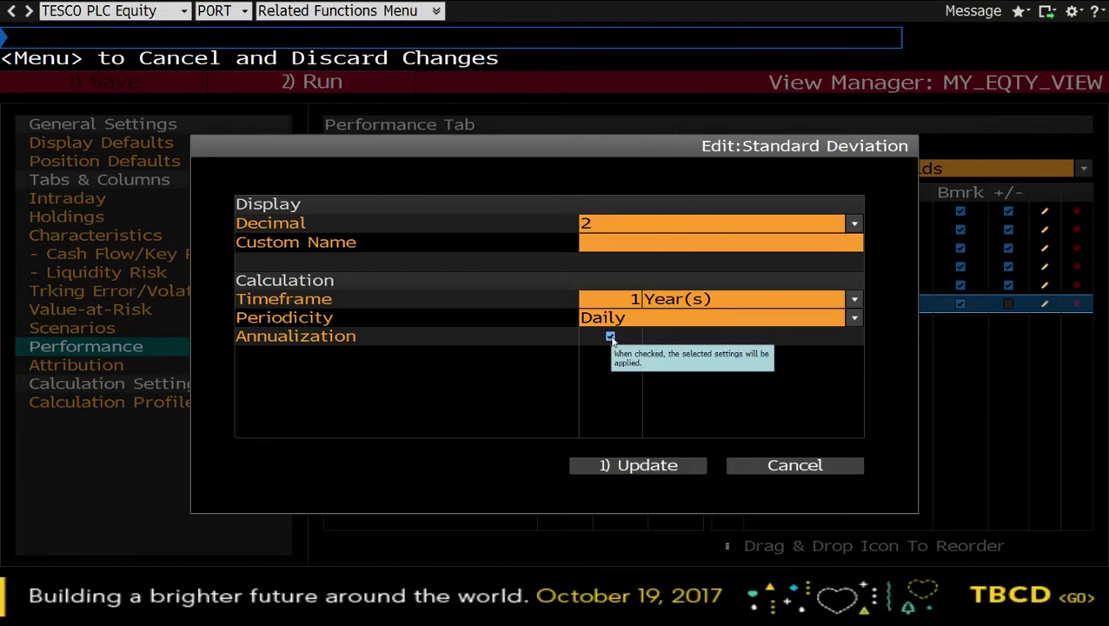
left_click(666, 464)
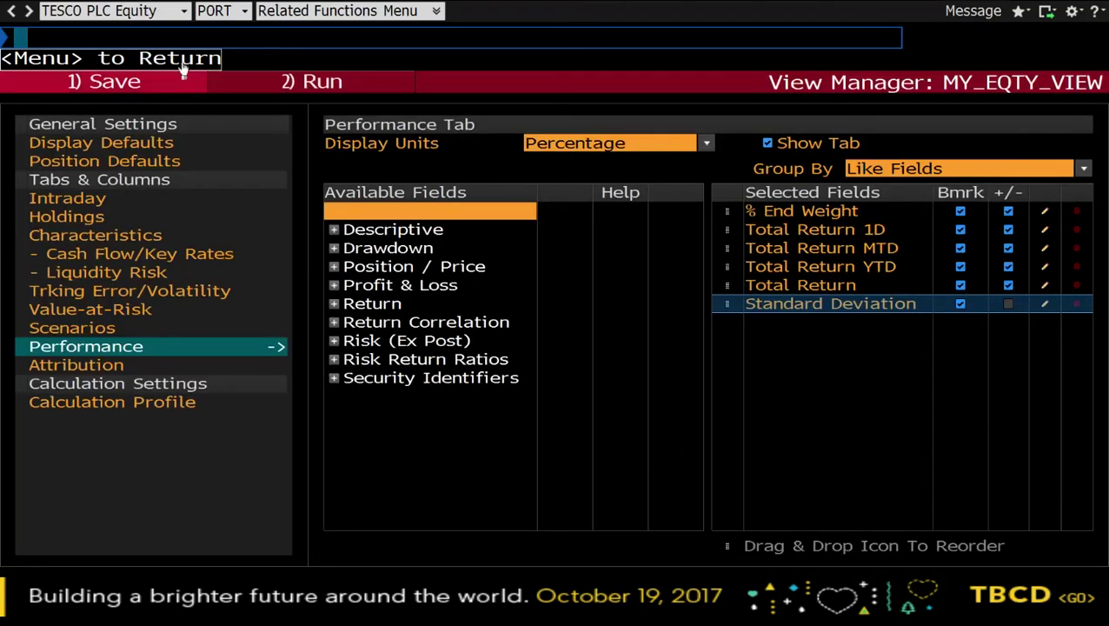
left_click(184, 65)
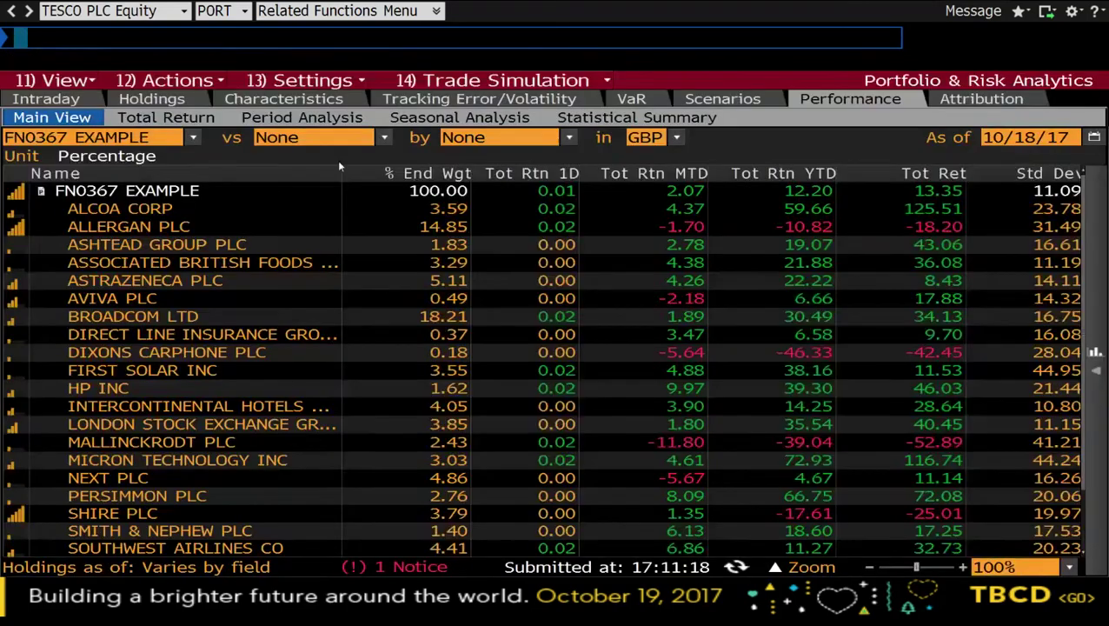
Step: Sort the performance table by Std Dev from highest to lowest
mouse_move(1038, 176)
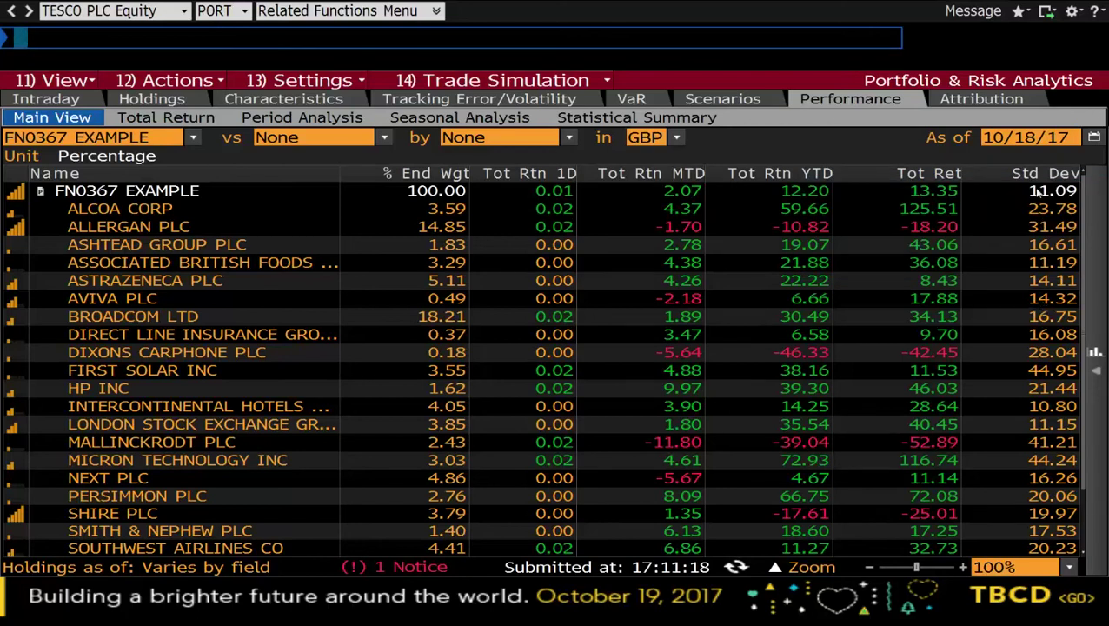
left_click(1044, 183)
left_click(1044, 176)
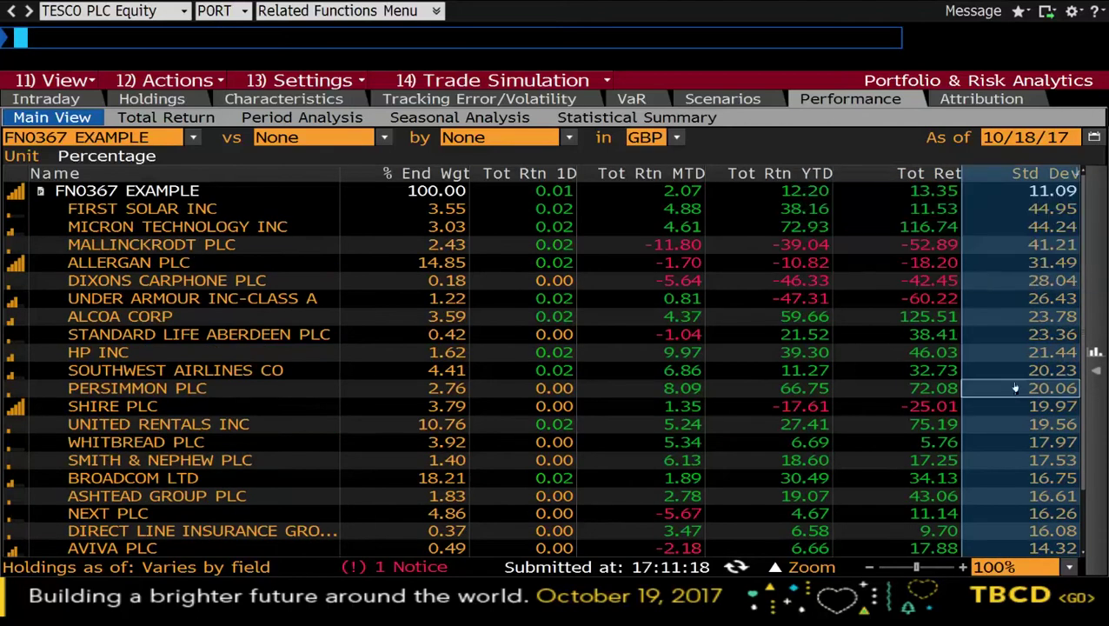
mouse_move(1060, 187)
Step: Show the Tracking Error/Volatility main view, check the available risk models, set the horizon to 1 Quarter and run the report
left_click(450, 99)
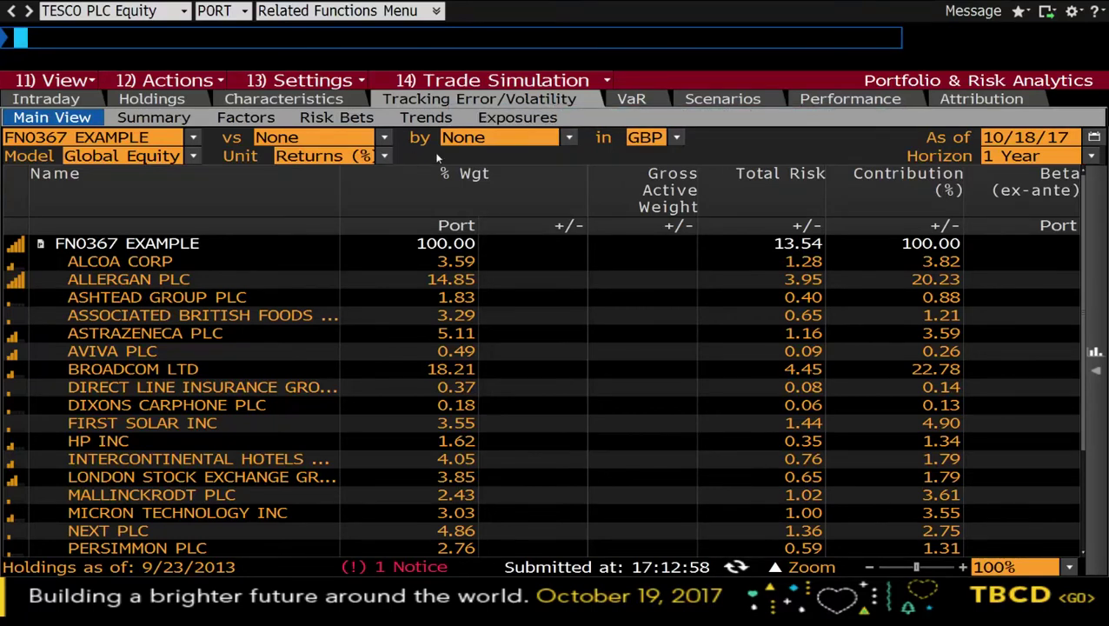
left_click(193, 156)
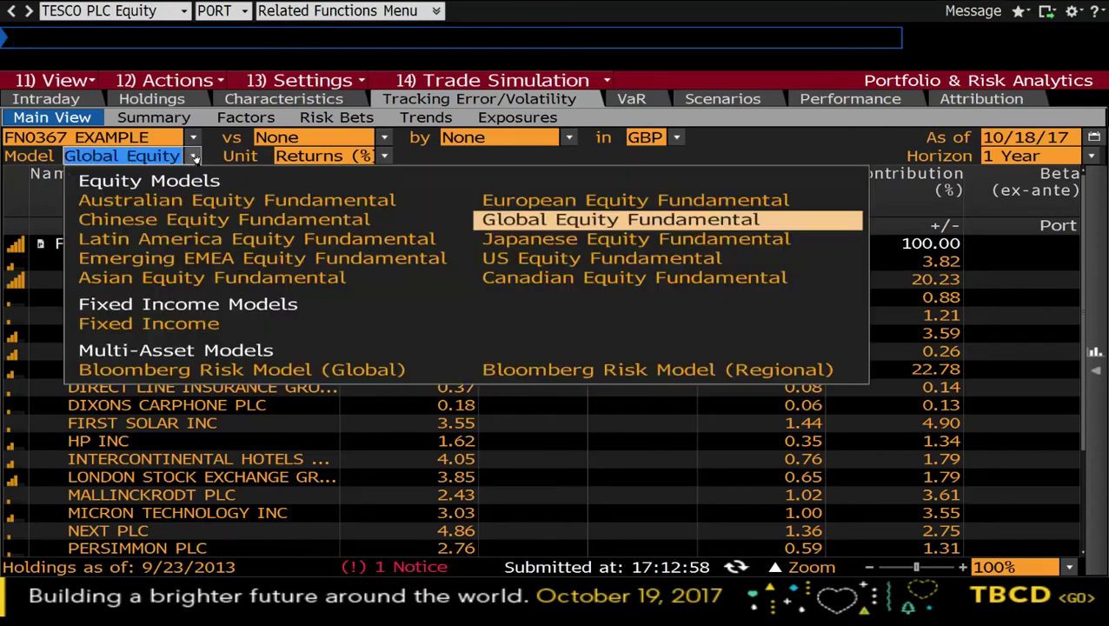
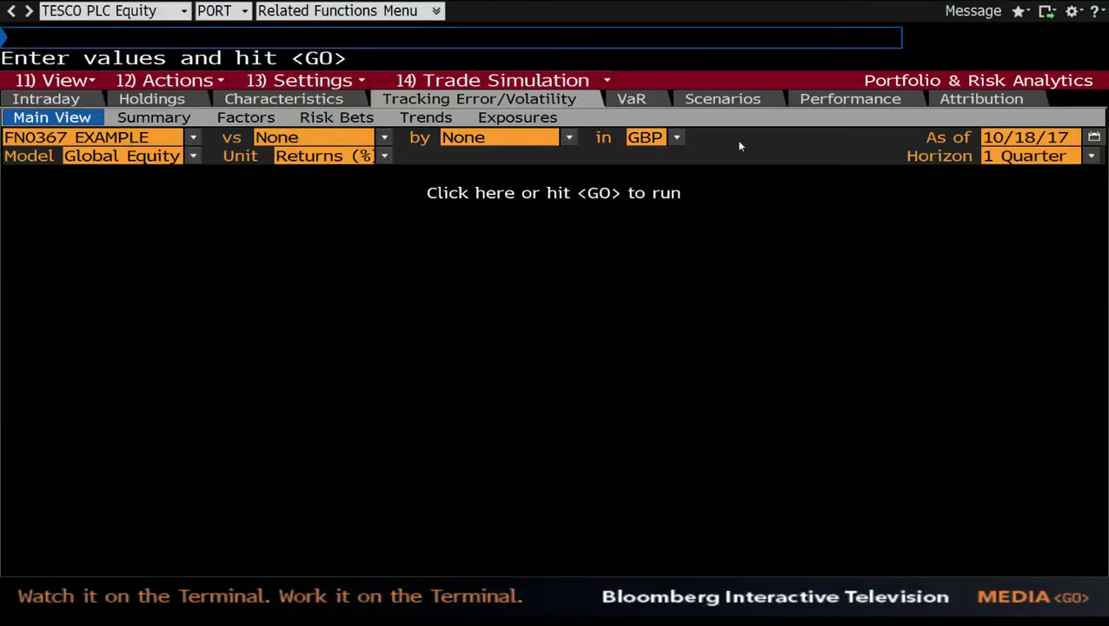
key("Return")
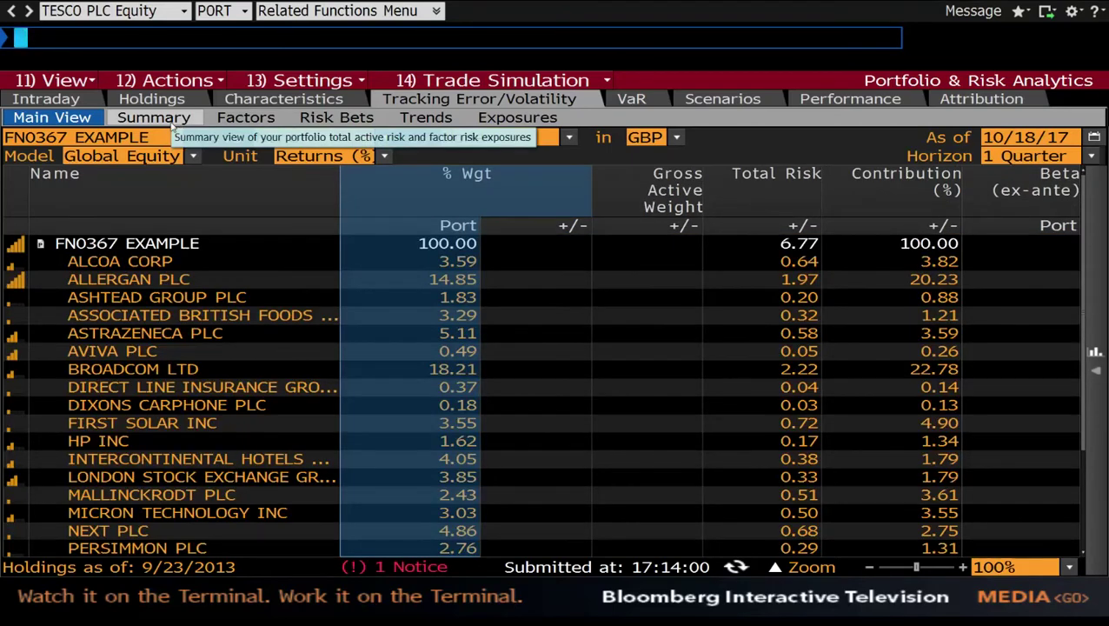
Step: Open the risk Summary, drill into the Country bar of the Active Total Risk breakdown and return to the total breakdown
left_click(173, 124)
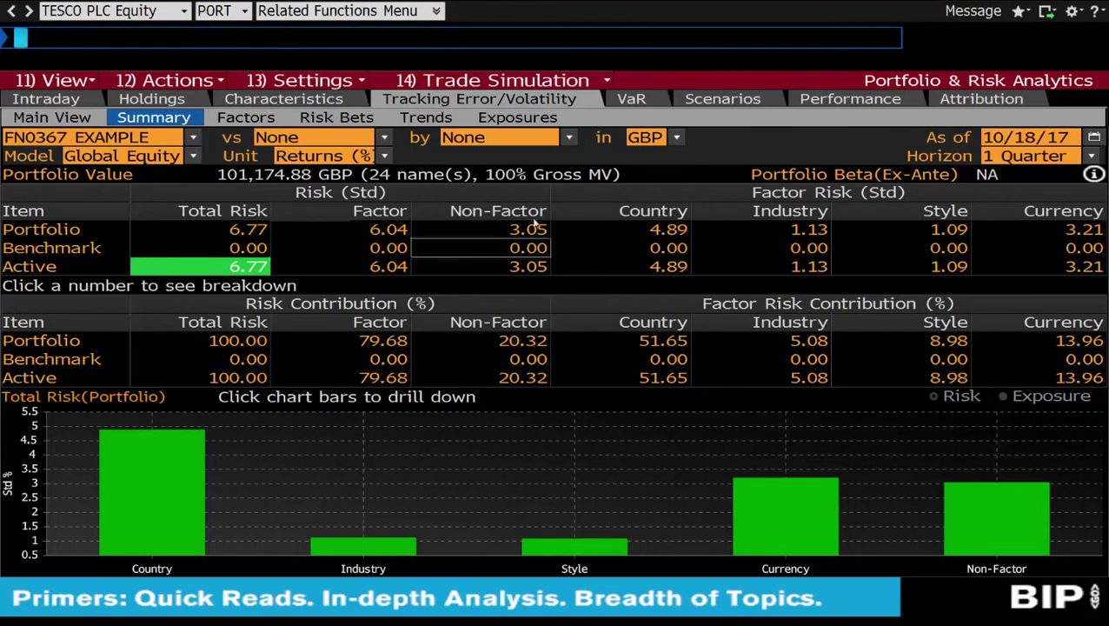
left_click(253, 269)
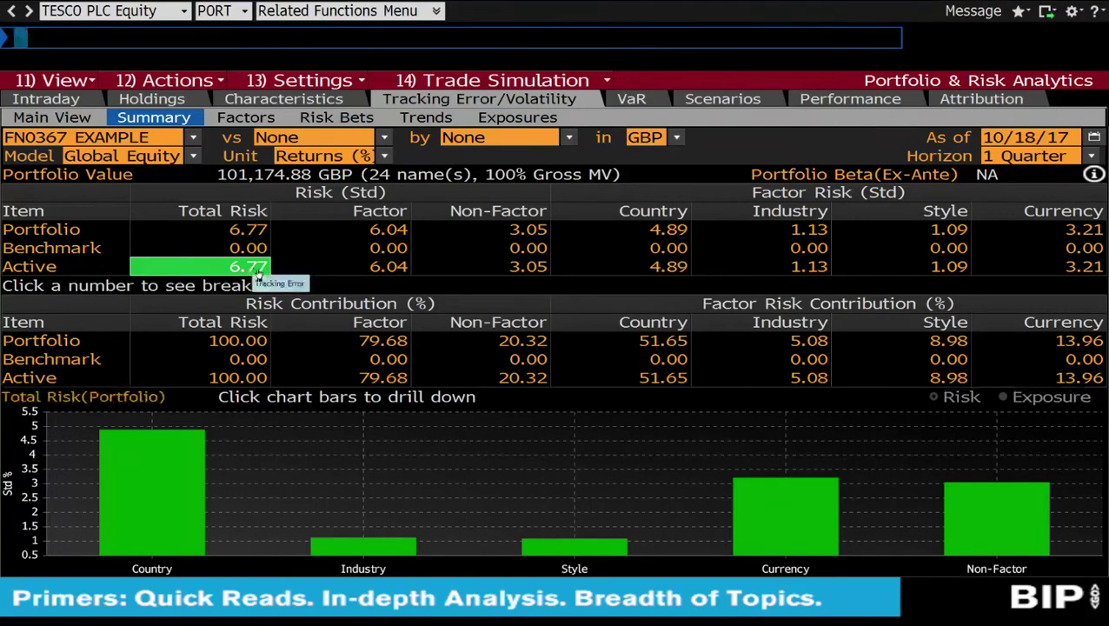
mouse_move(207, 511)
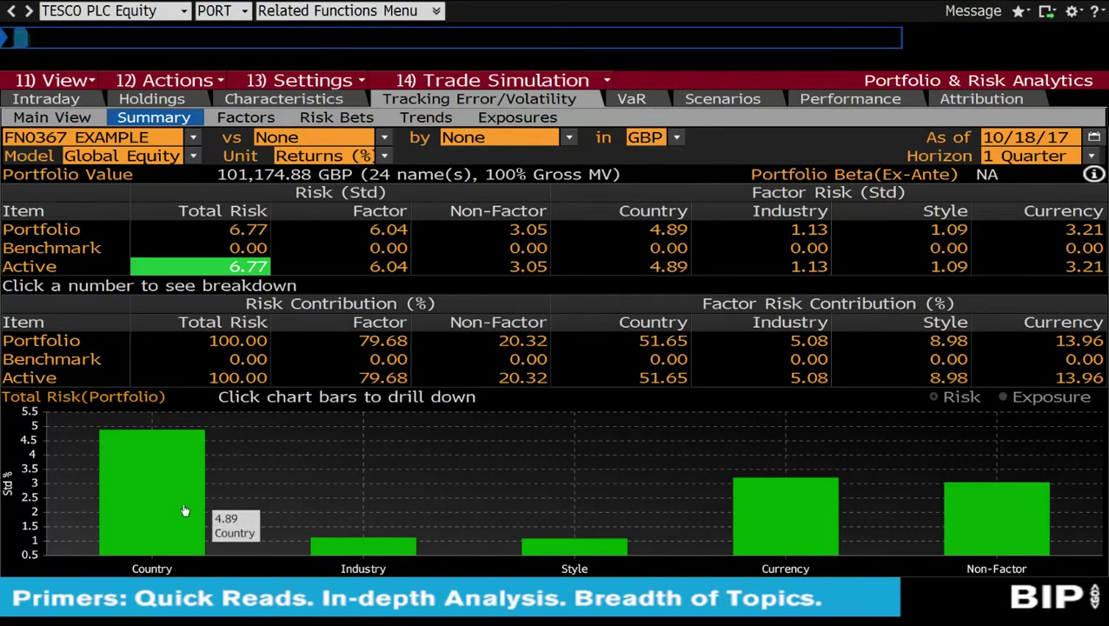
left_click(146, 472)
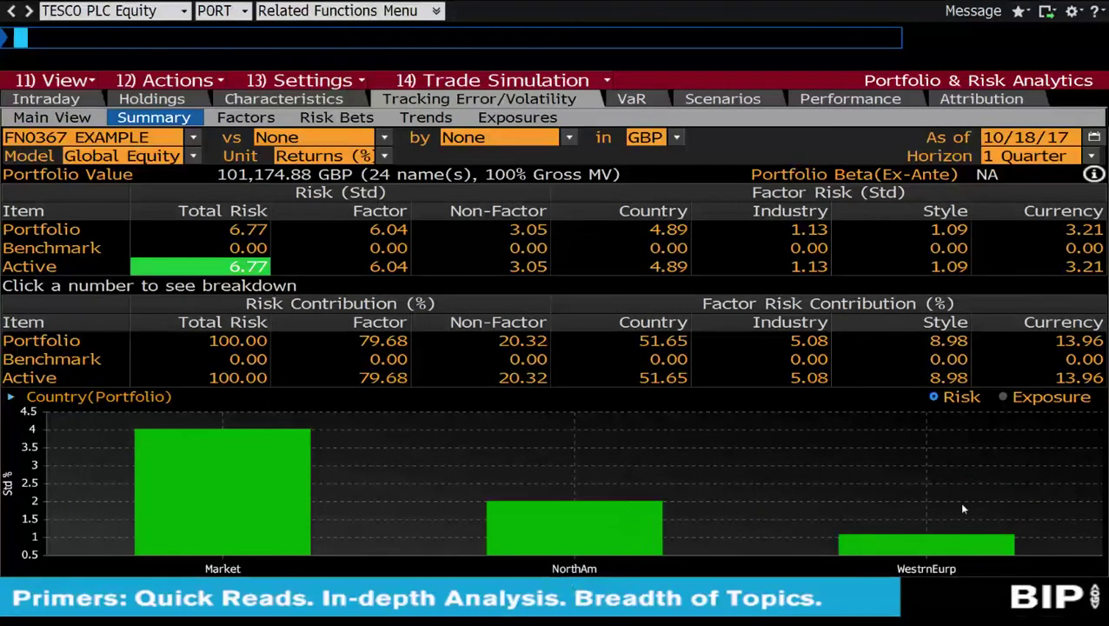
left_click(243, 270)
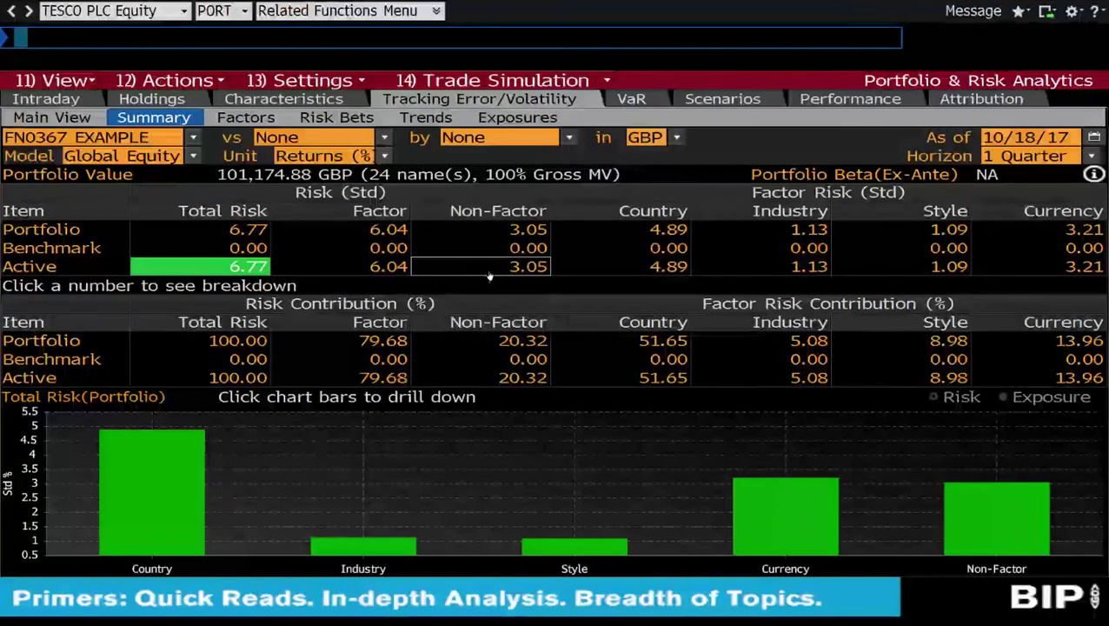
Step: Check the Factor and Non-Factor definitions, break down the Active Factor risk and drill into its Country bar
mouse_move(396, 220)
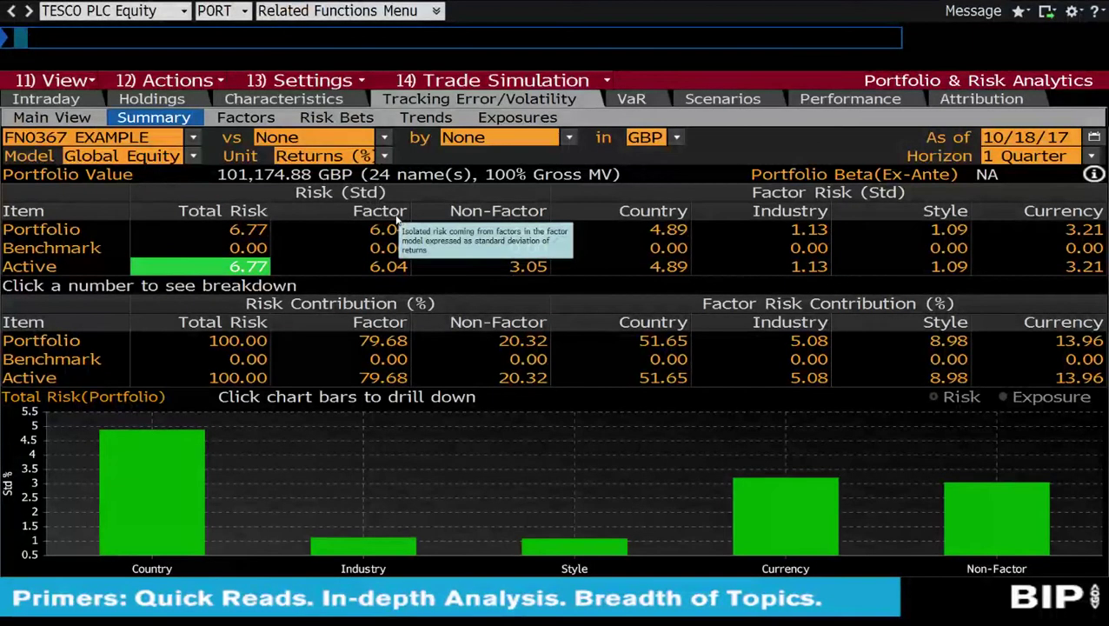
mouse_move(449, 224)
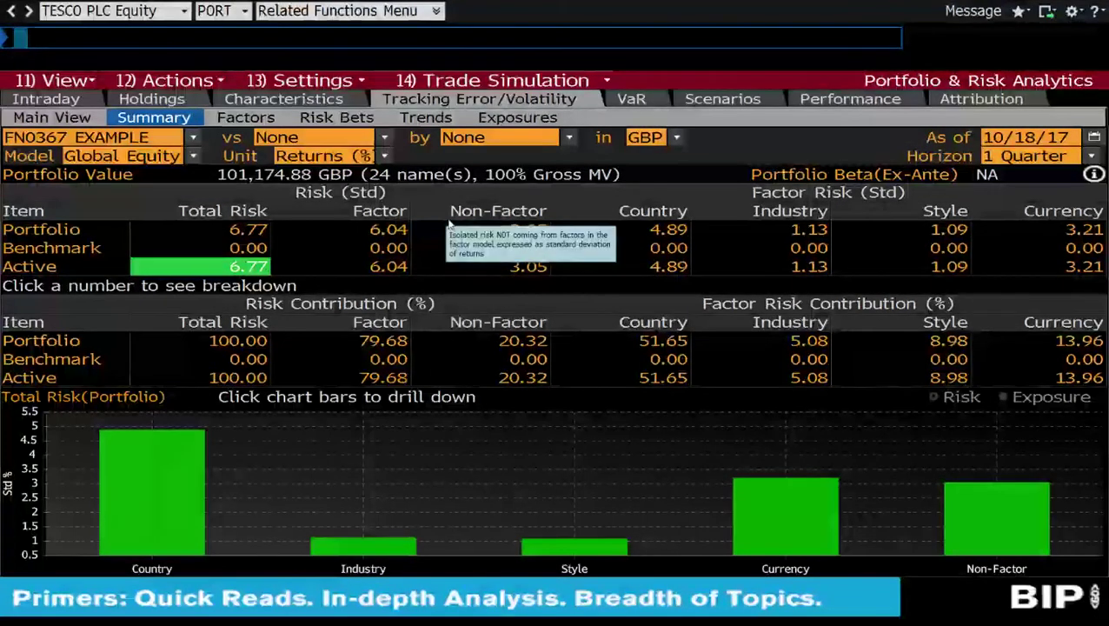
left_click(393, 269)
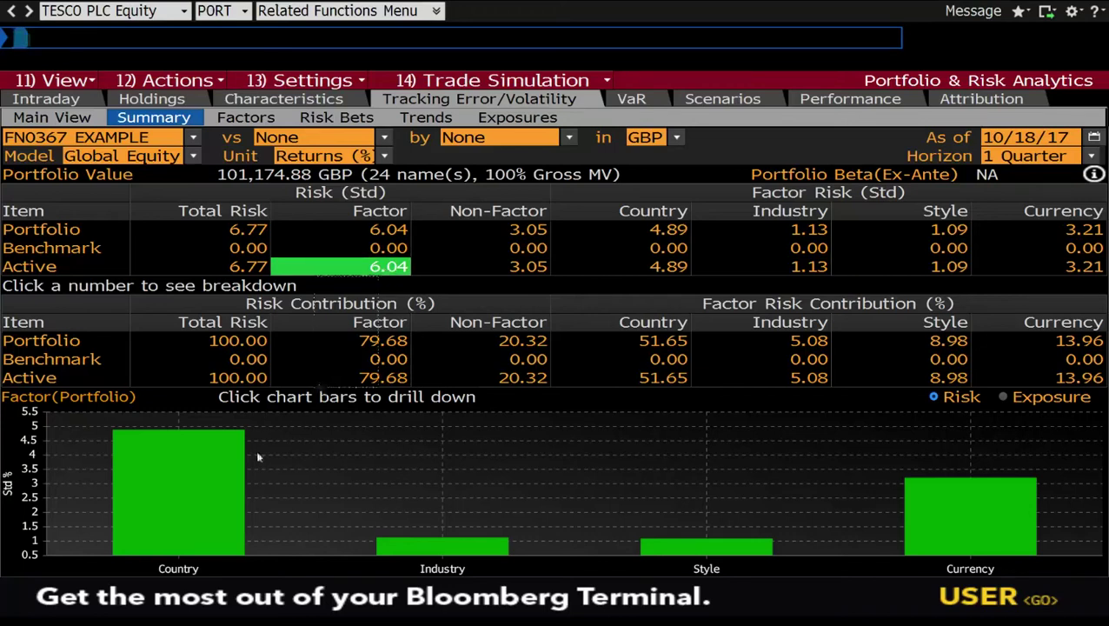
left_click(196, 502)
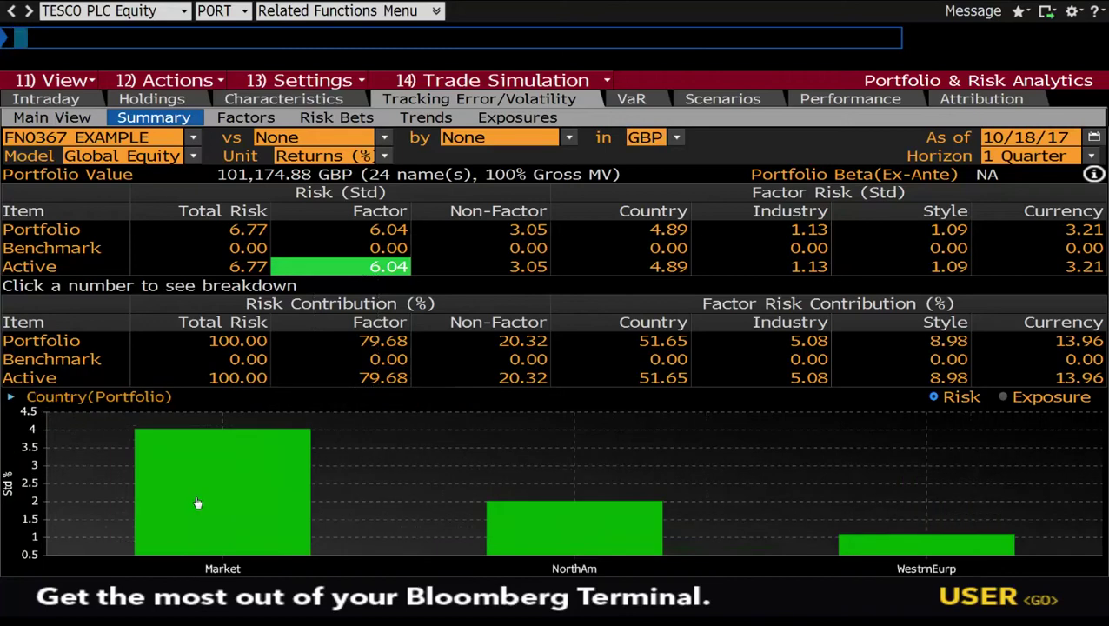
mouse_move(566, 497)
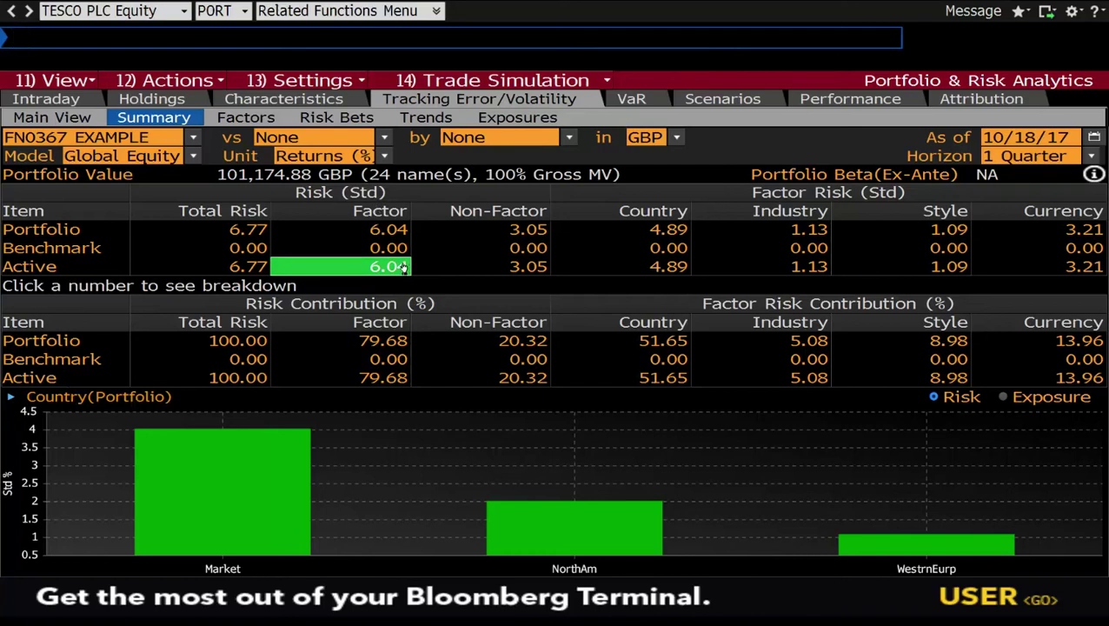
Step: Return to the Active Factor risk breakdown and drill into the Currency bar to examine the currency risk
left_click(402, 267)
mouse_move(965, 531)
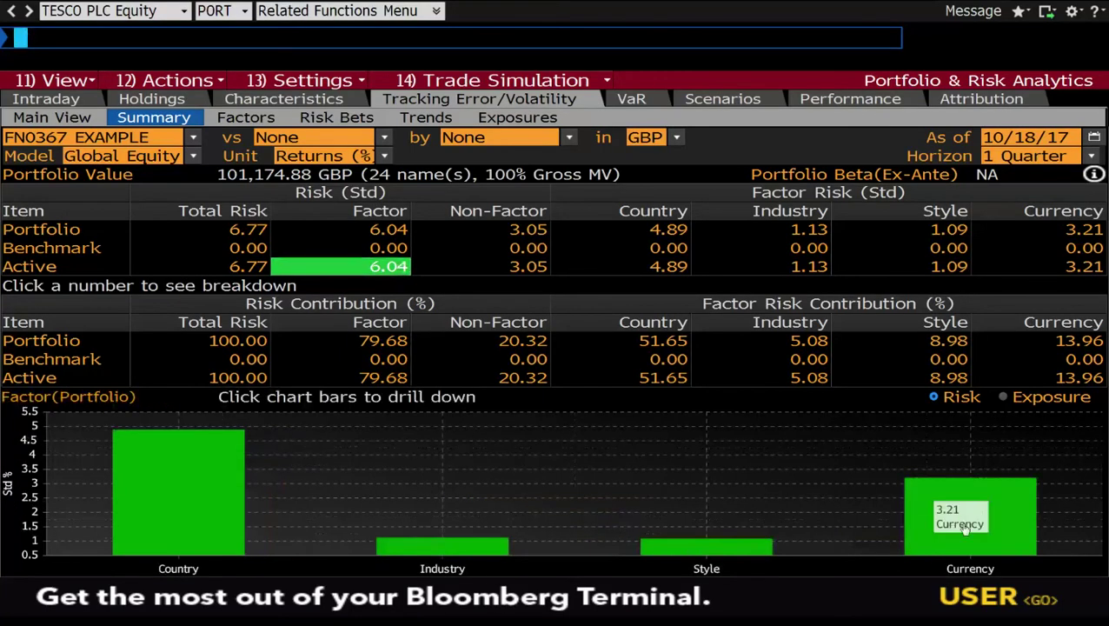
left_click(1019, 517)
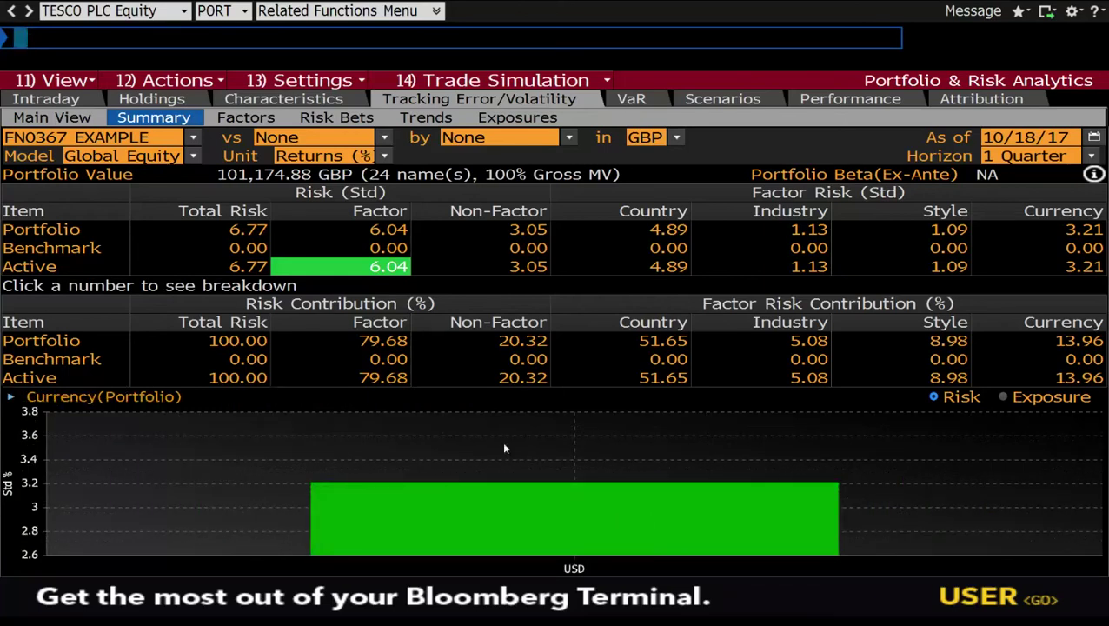
mouse_move(599, 517)
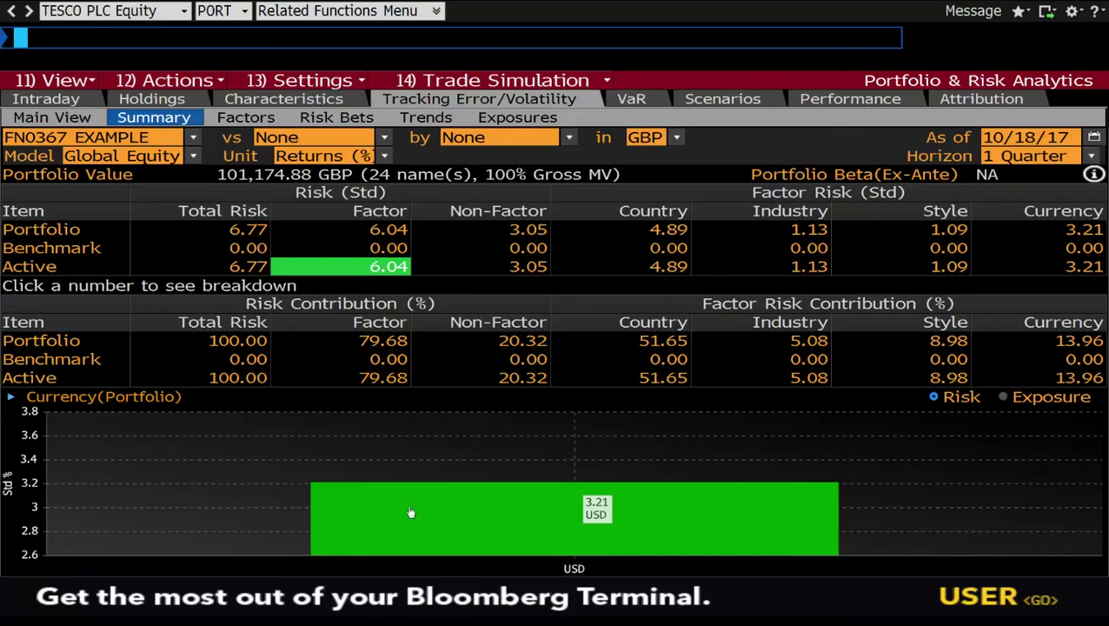
Step: Drill from the Active Factor risk into Industry, view the industries by Exposure and switch the chart back to Risk
left_click(376, 269)
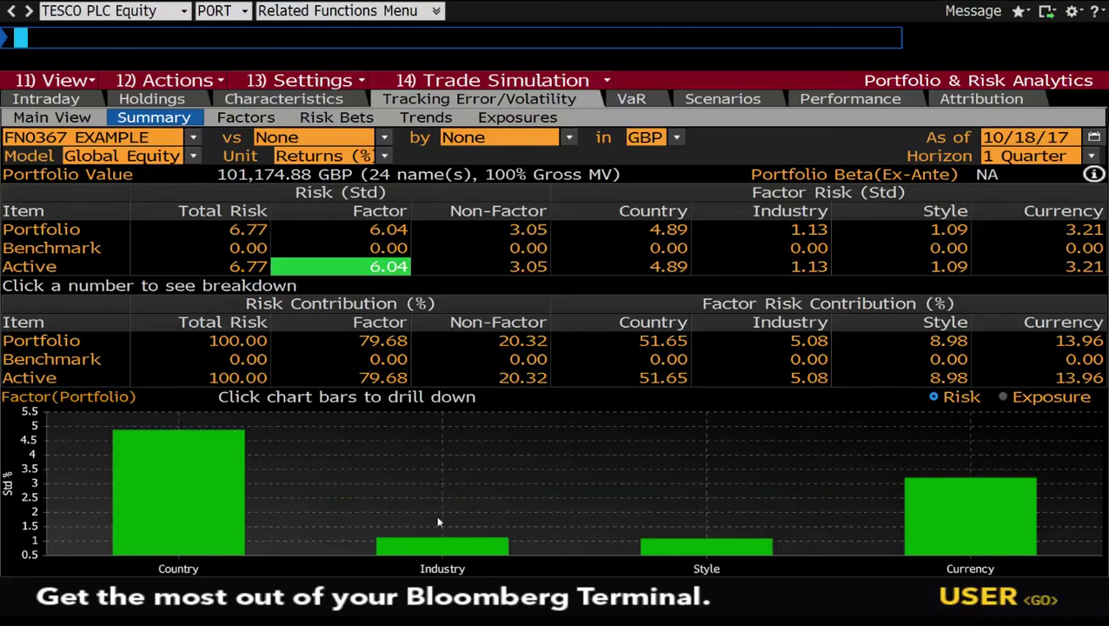
left_click(456, 551)
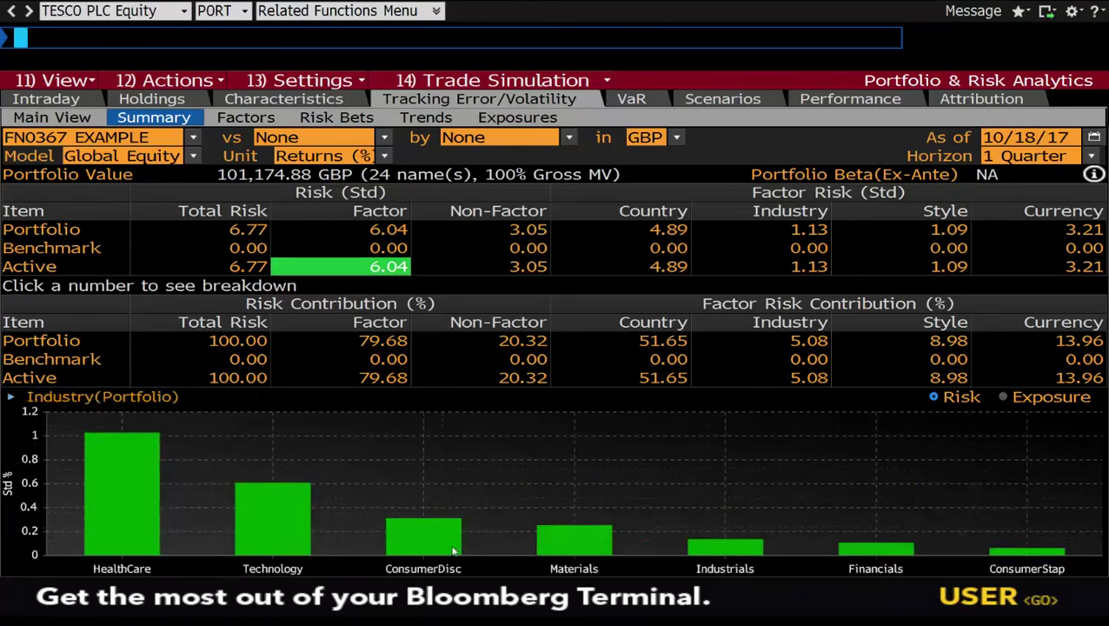
mouse_move(139, 502)
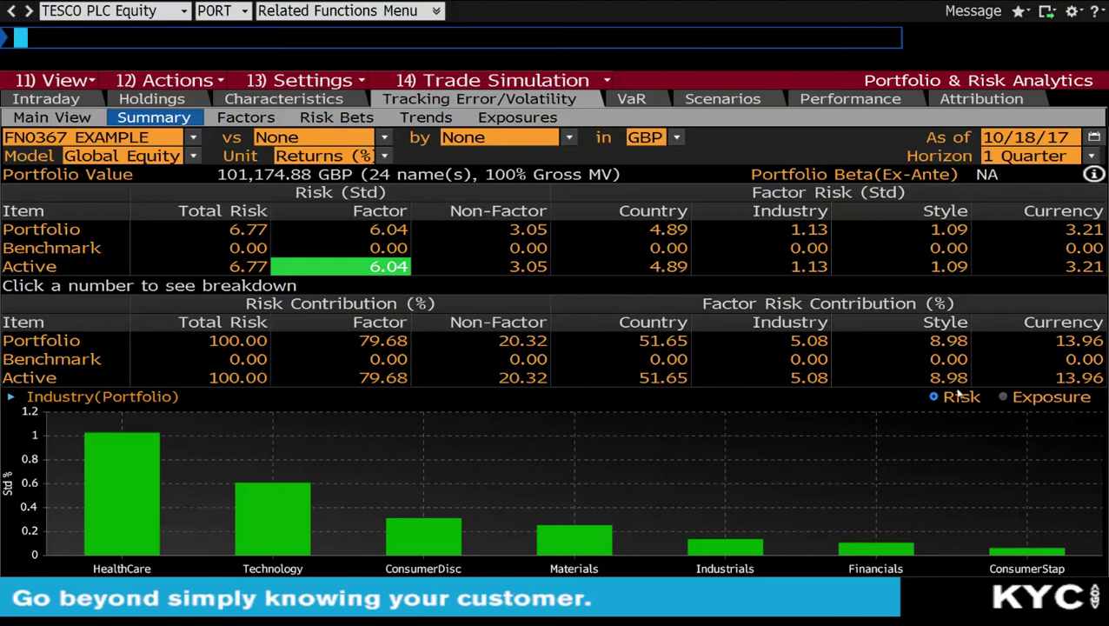
left_click(1005, 397)
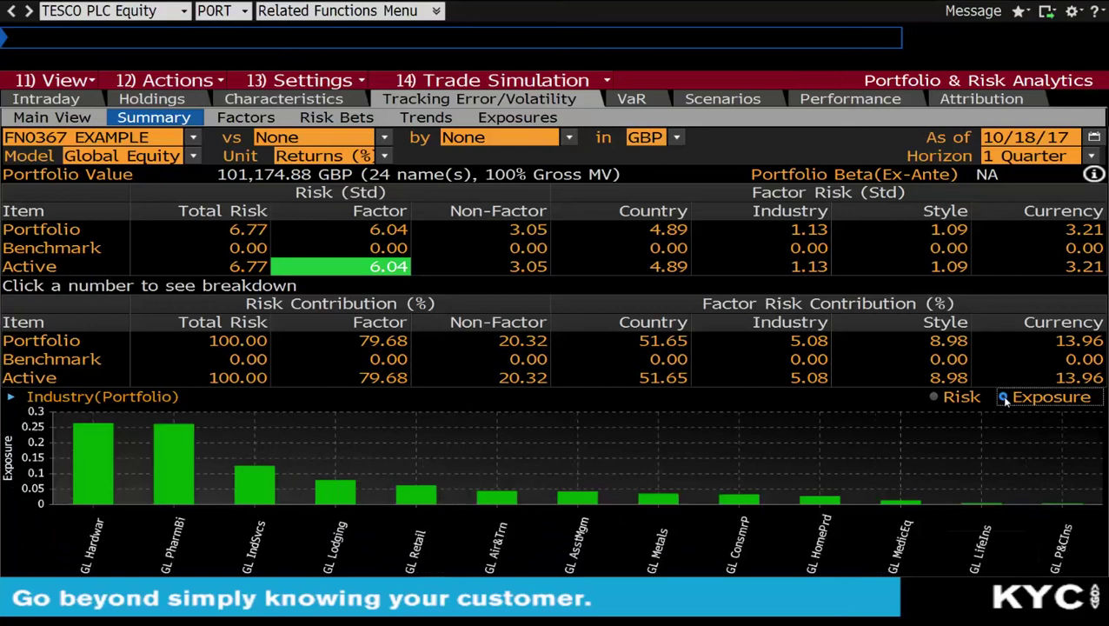
mouse_move(98, 450)
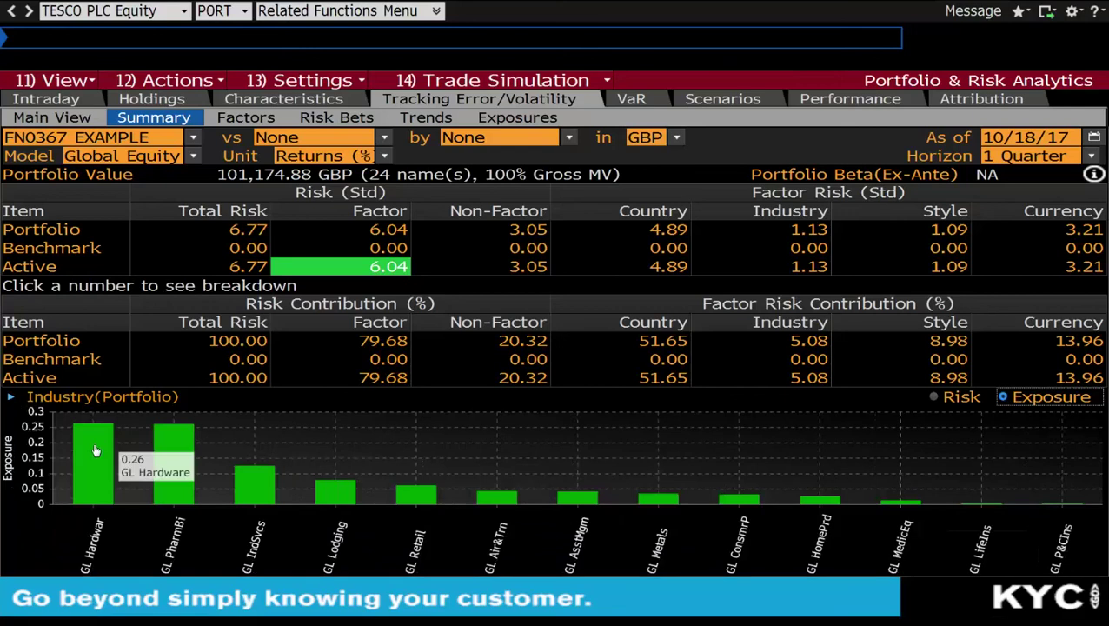
left_click(933, 398)
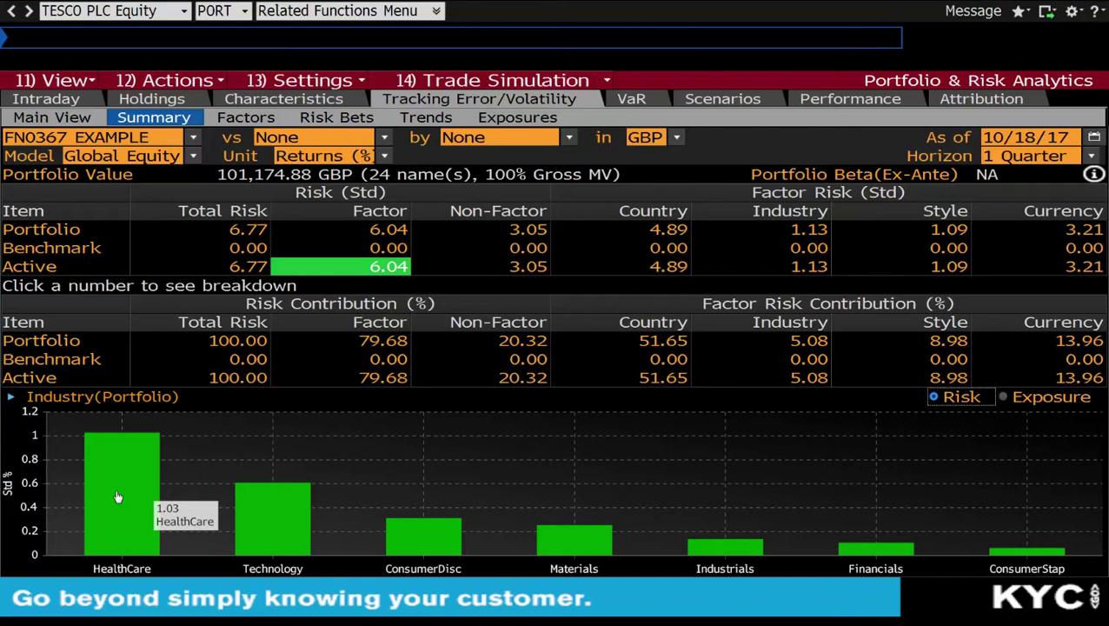
Step: Drill into the Style factors of the Active Factor risk and examine the Active Non-Factor risk by security
left_click(399, 267)
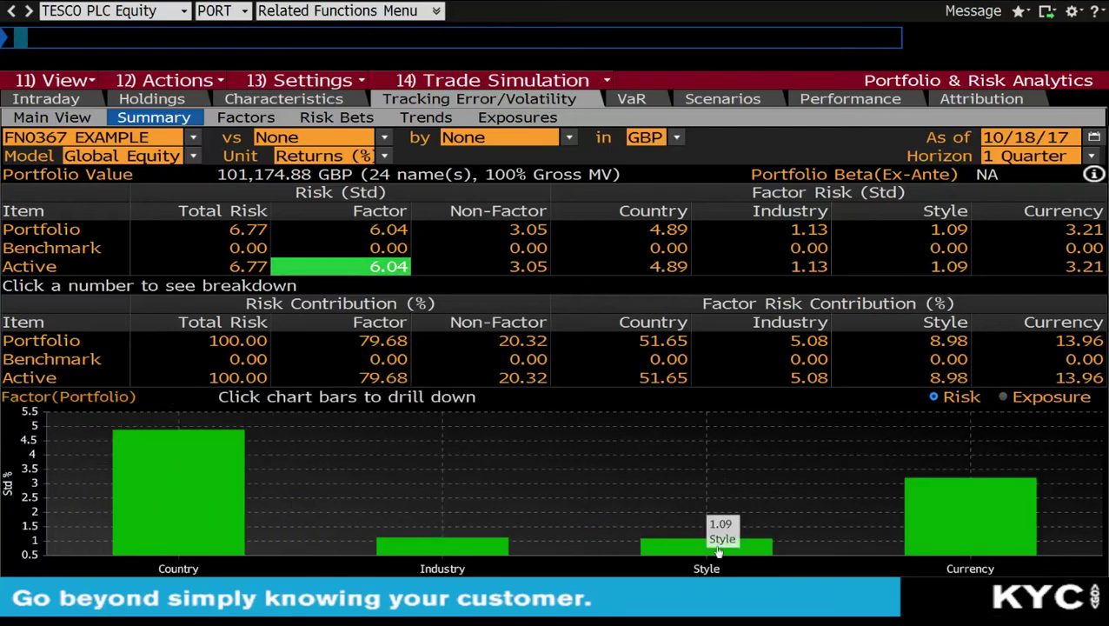
left_click(722, 550)
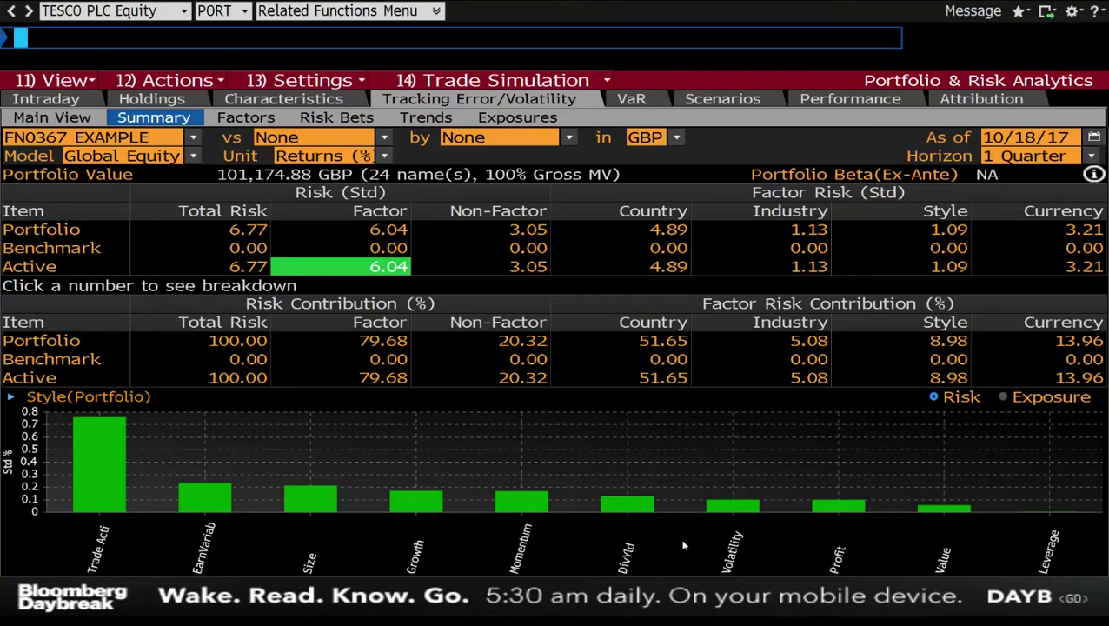
mouse_move(109, 475)
left_click(516, 272)
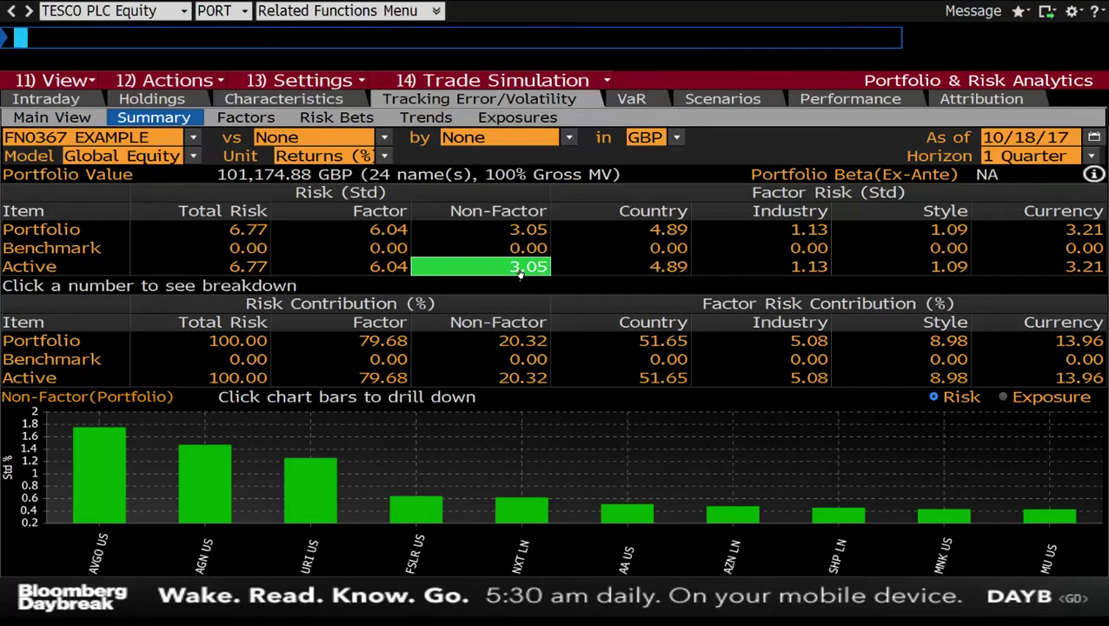
mouse_move(103, 439)
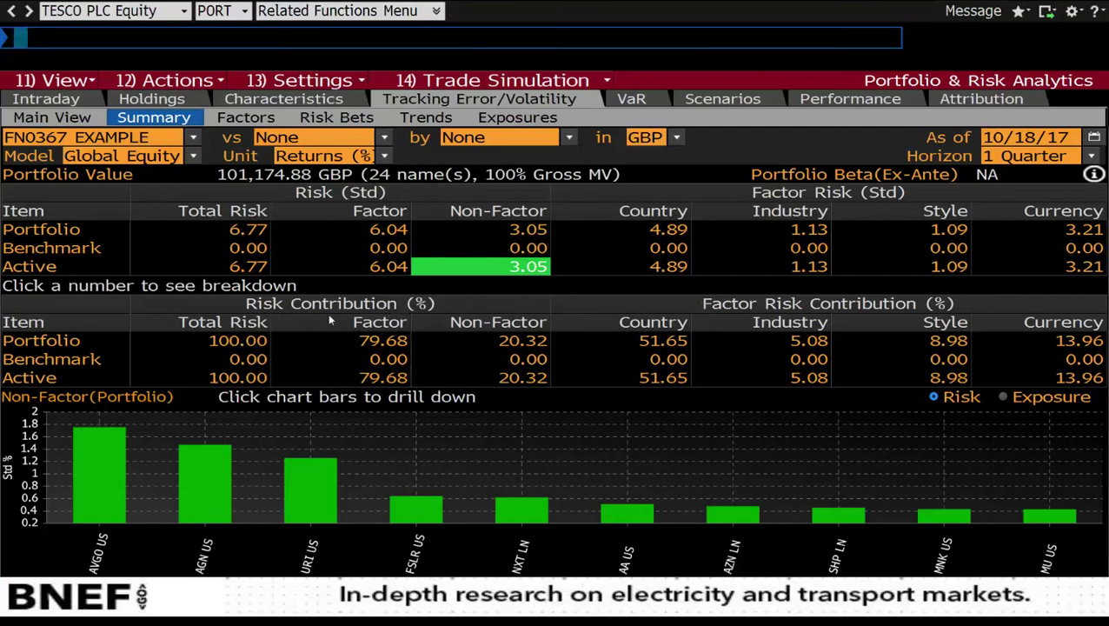
Step: Examine the Active Factor and Non-Factor risk contribution percentages, ending on the Factor breakdown with its Currency and Country bars
left_click(391, 379)
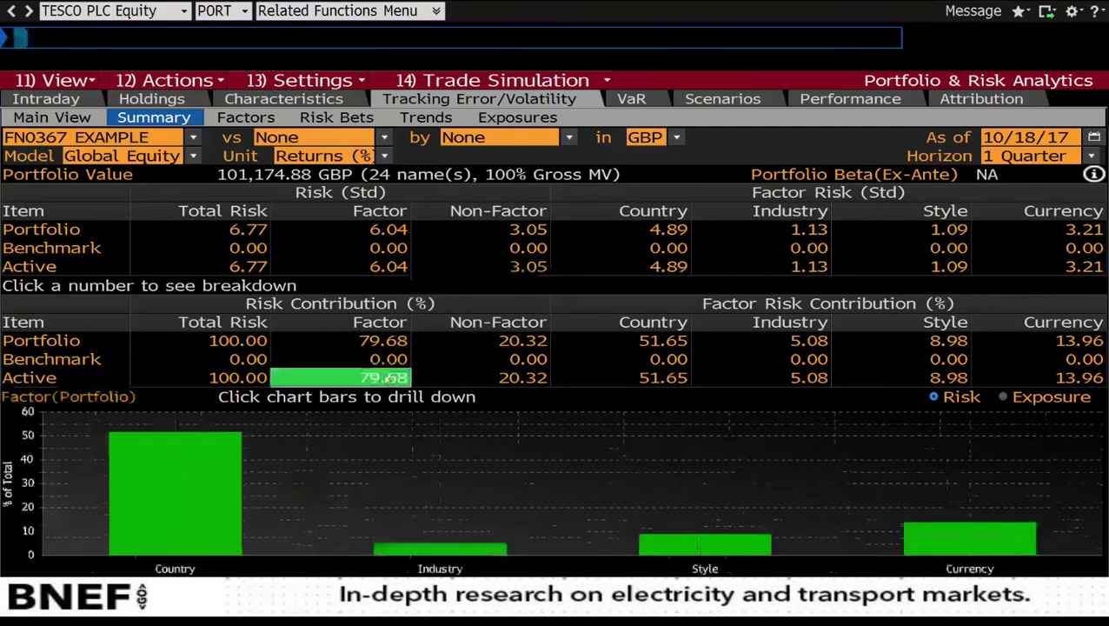
left_click(467, 380)
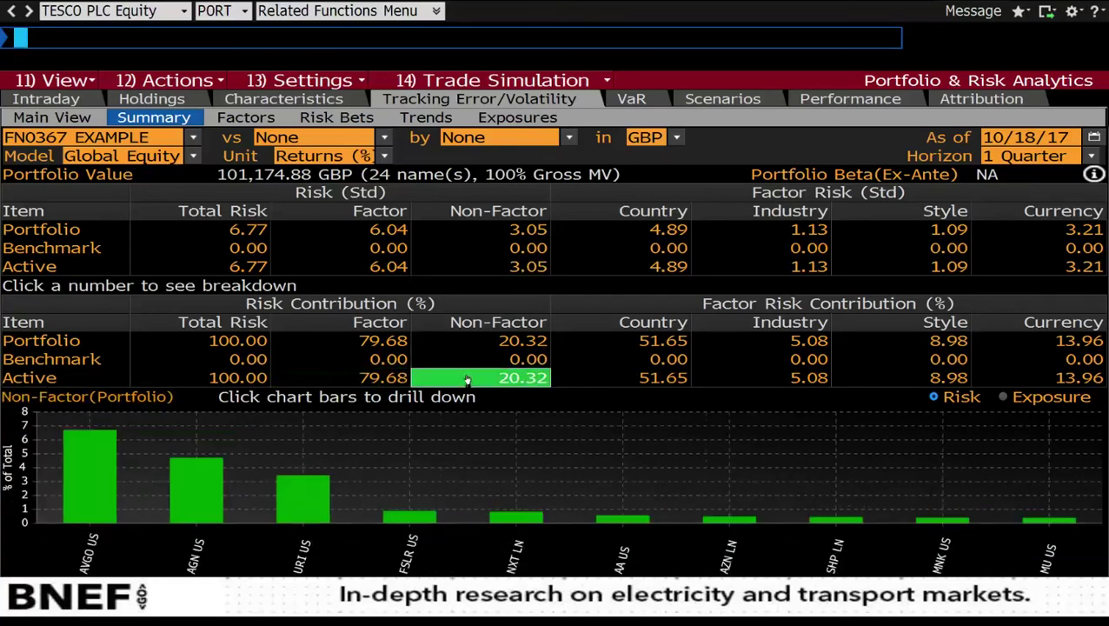
mouse_move(105, 464)
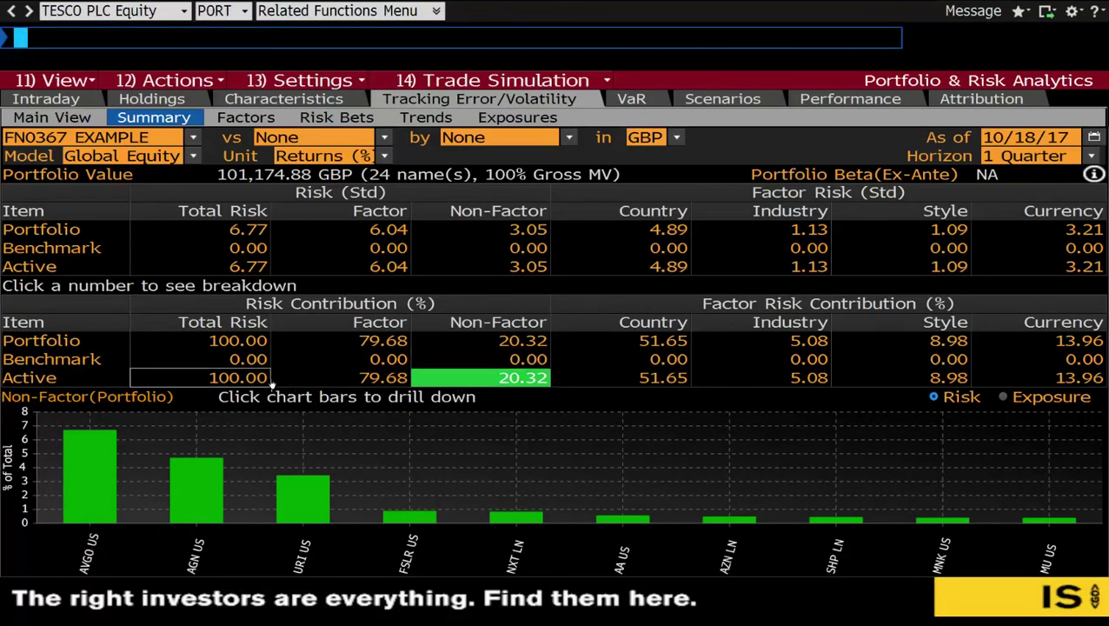
left_click(348, 378)
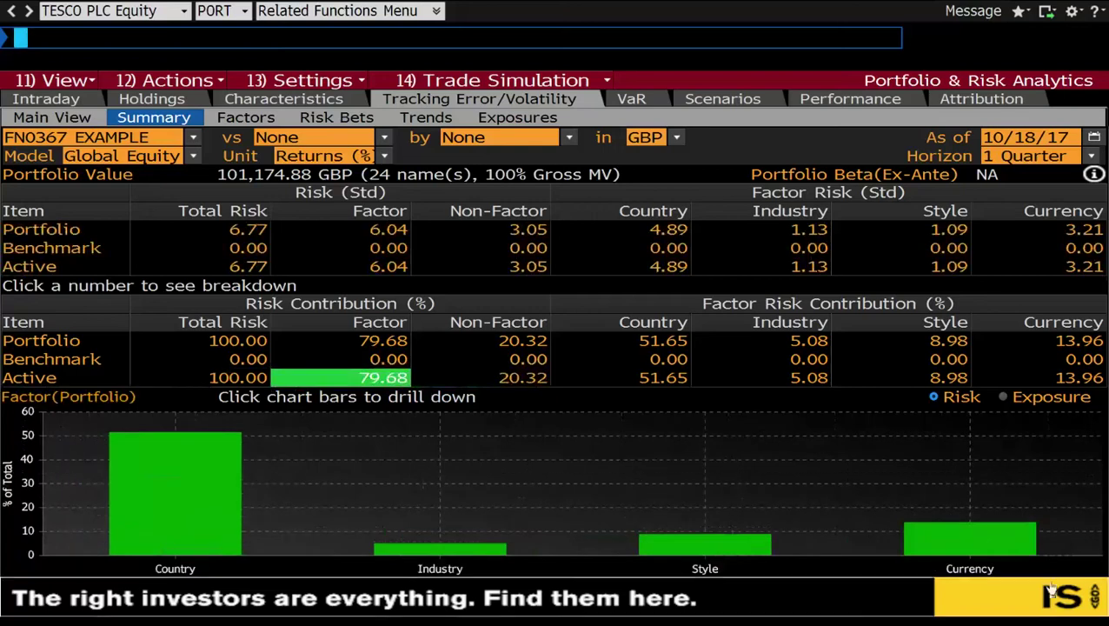
mouse_move(980, 542)
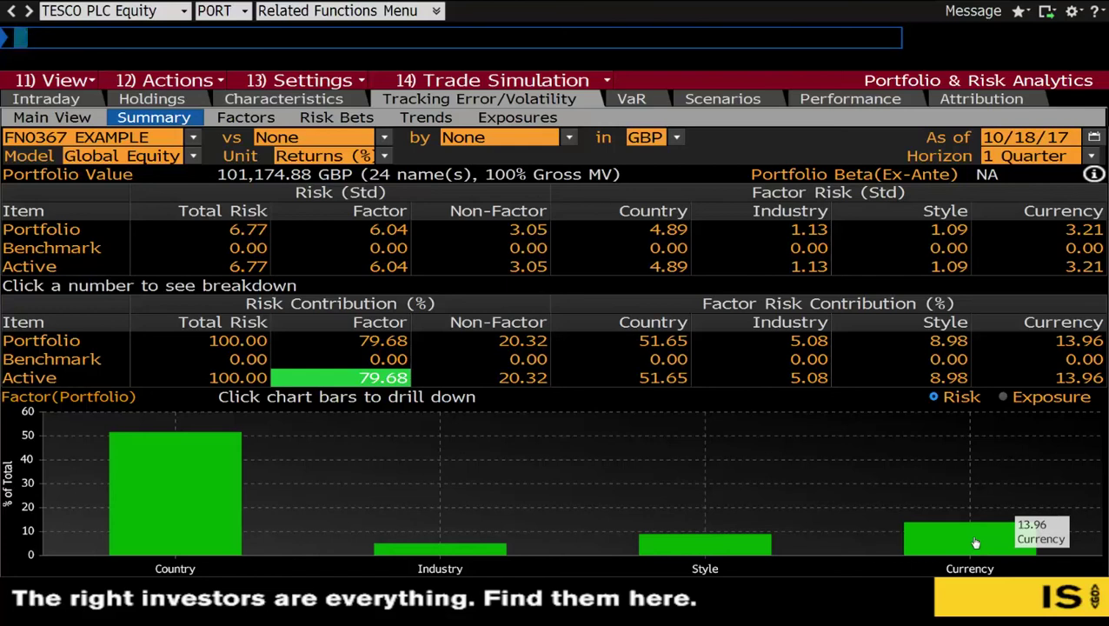
mouse_move(203, 502)
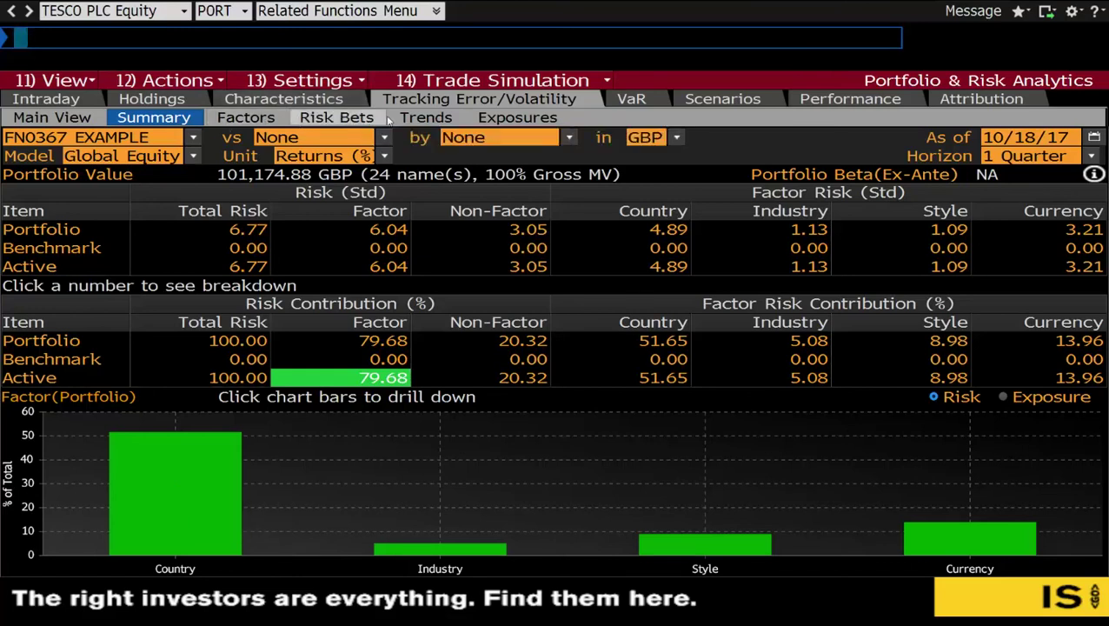
Step: Examine the portfolio's top and bottom Risk Bets and the Trends chart of its Total Risk under Tracking Error/Volatility
left_click(354, 120)
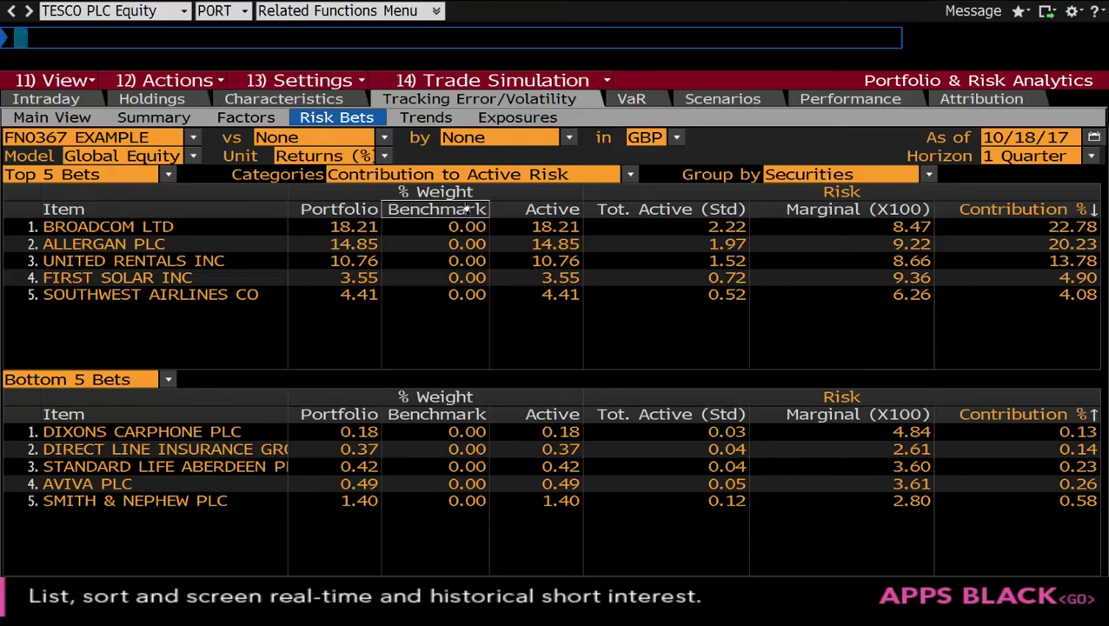
left_click(630, 101)
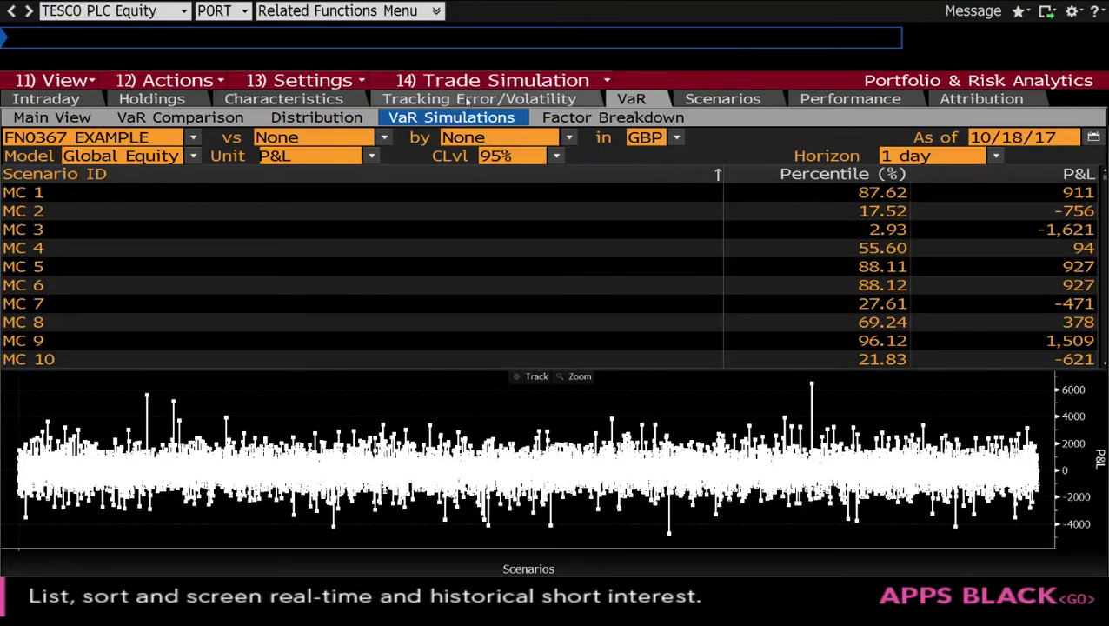
left_click(468, 102)
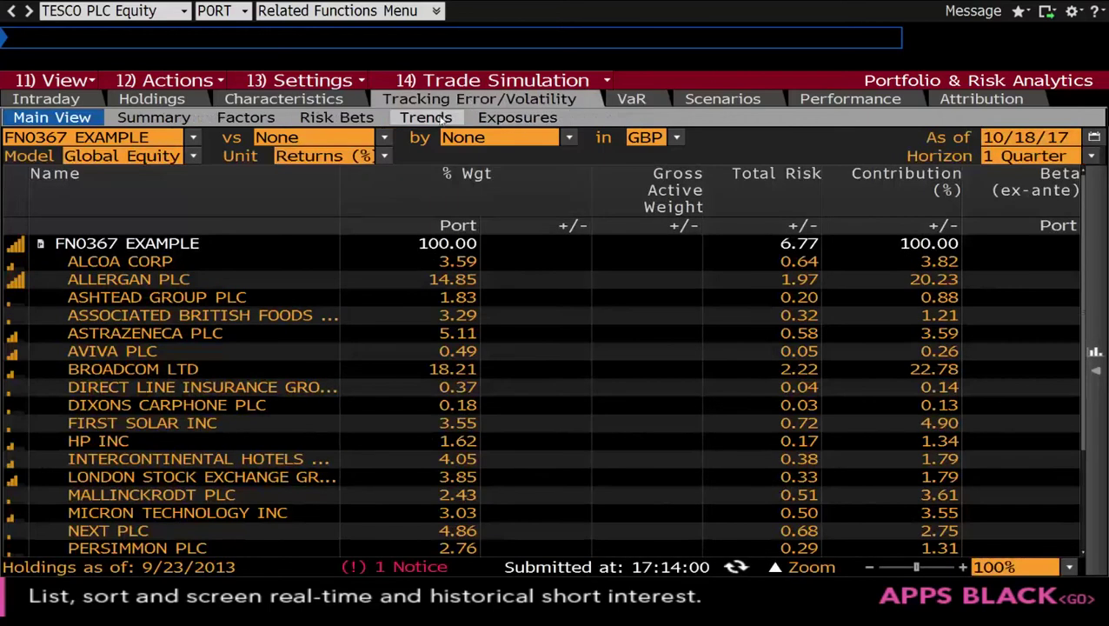
left_click(434, 122)
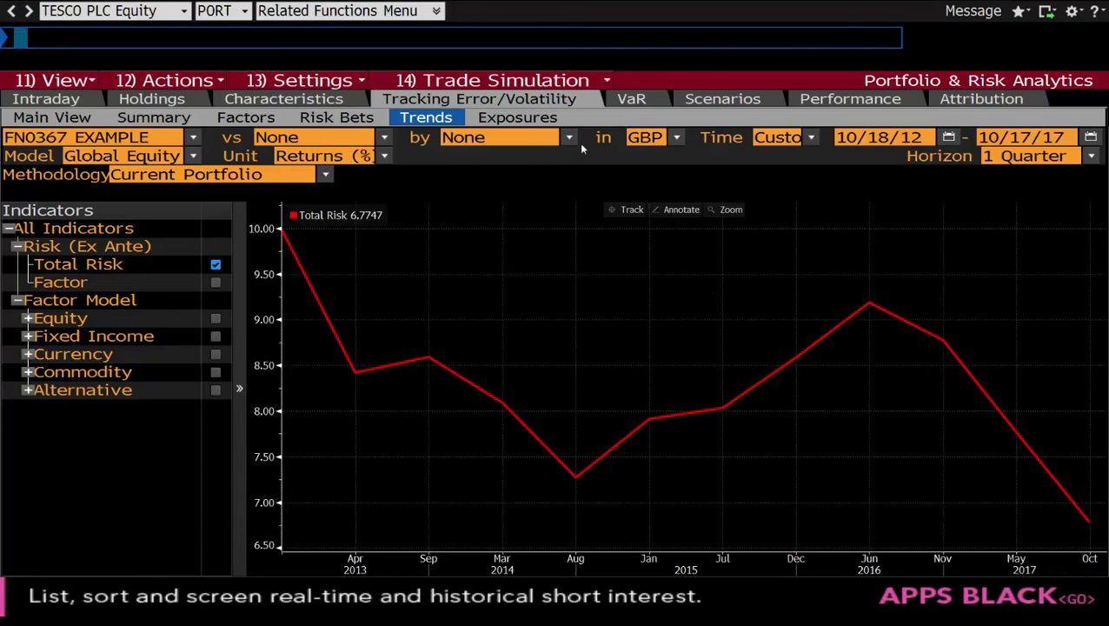
Step: Run the portfolio's VaR Comparison with the horizon set to 1 Quarter (Scaled 1D)
left_click(634, 100)
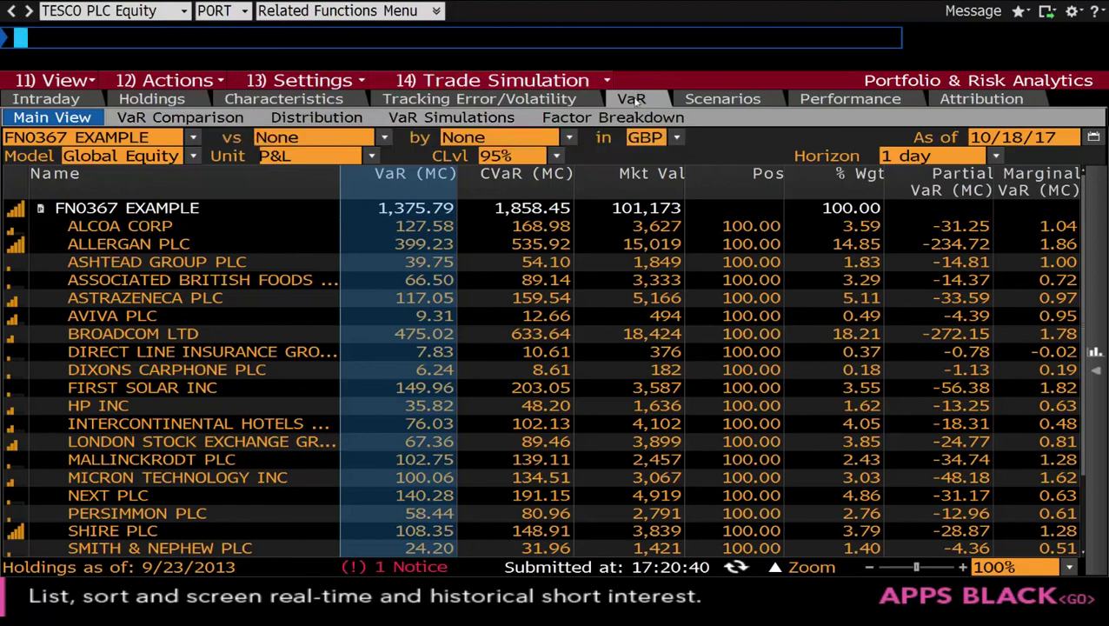
left_click(211, 124)
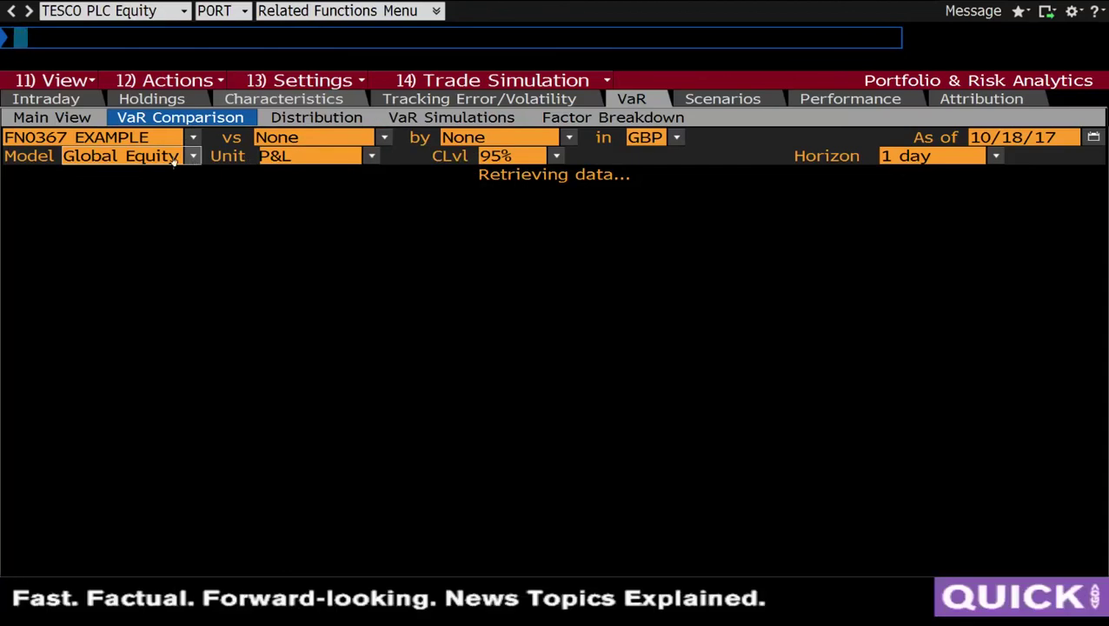
left_click(1004, 158)
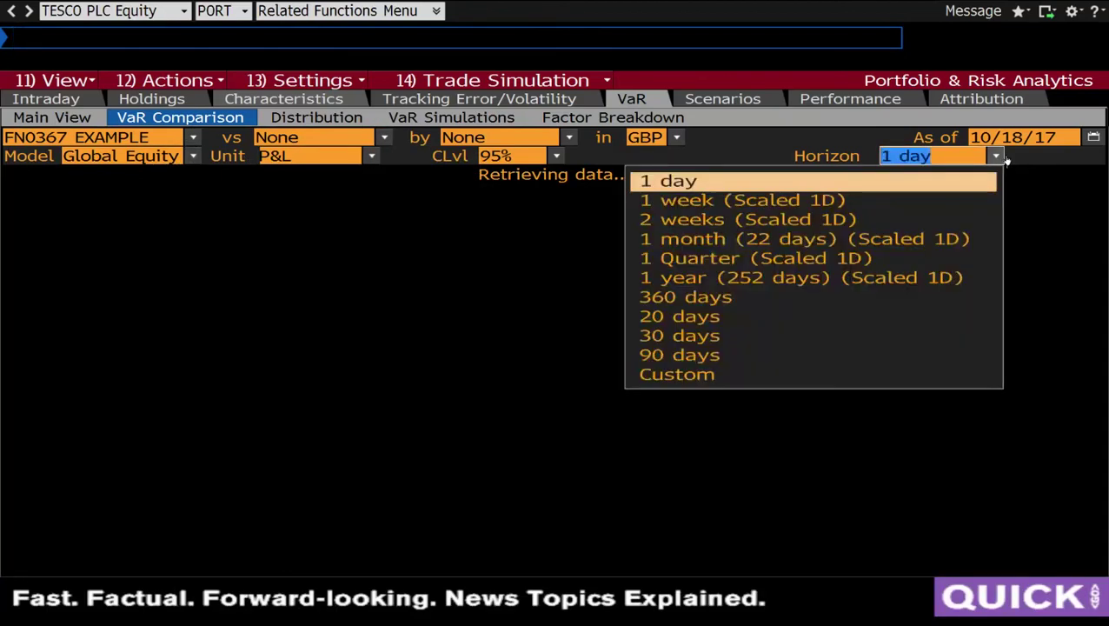
left_click(804, 261)
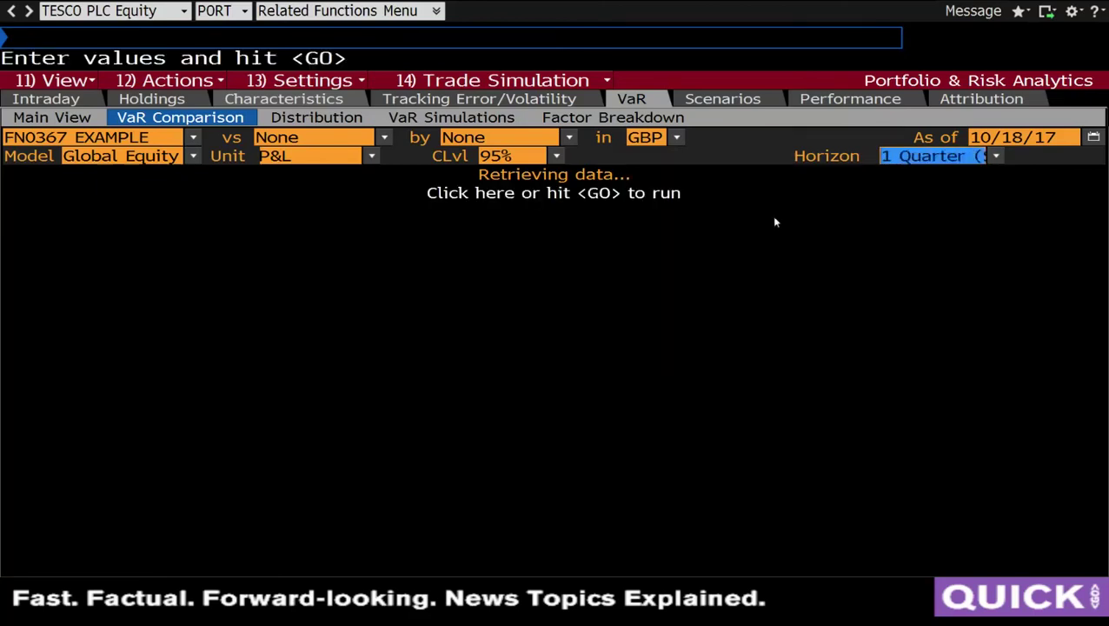
key("Return")
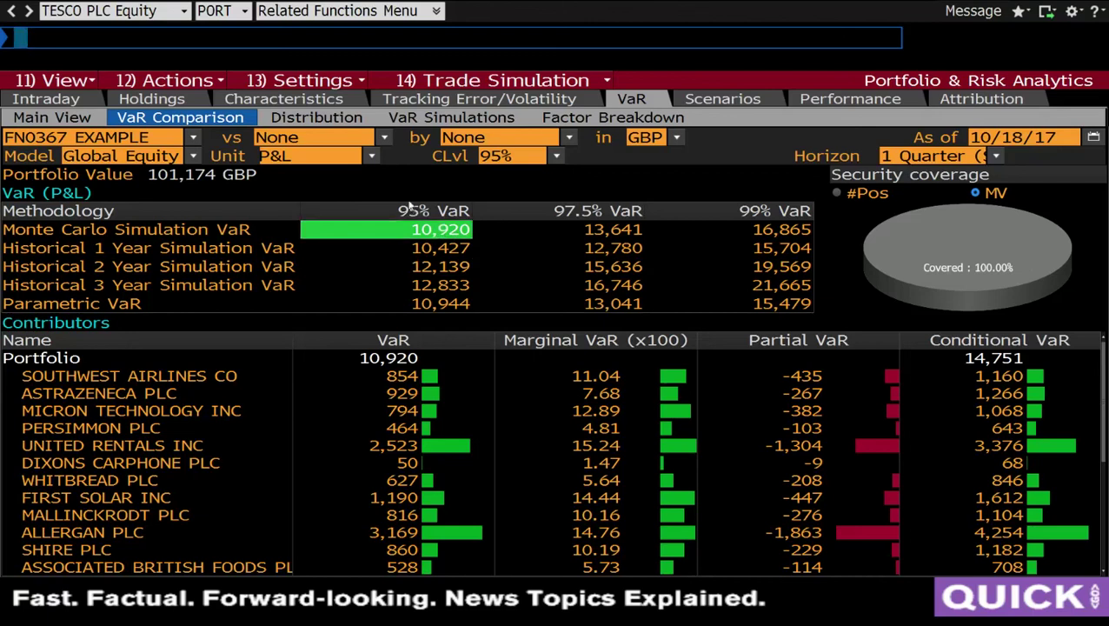
Step: Compare the 95% VaR contributors under the Monte Carlo, Historical 1 Year and Parametric methods, sorting the Monte Carlo and Parametric lists by largest VaR
mouse_move(412, 206)
left_click(447, 346)
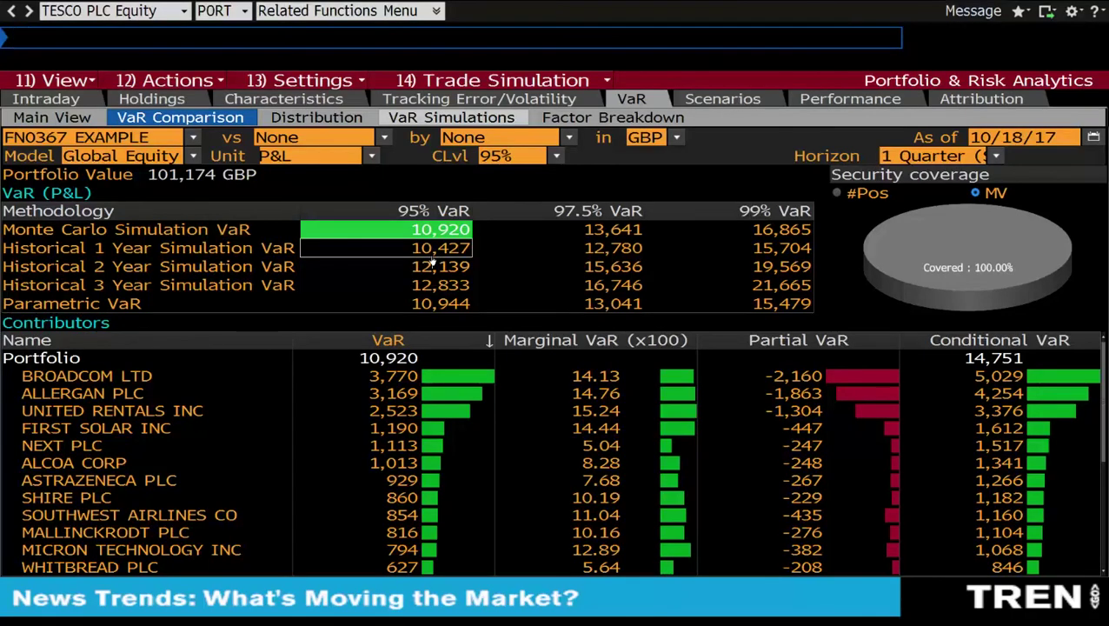
left_click(431, 258)
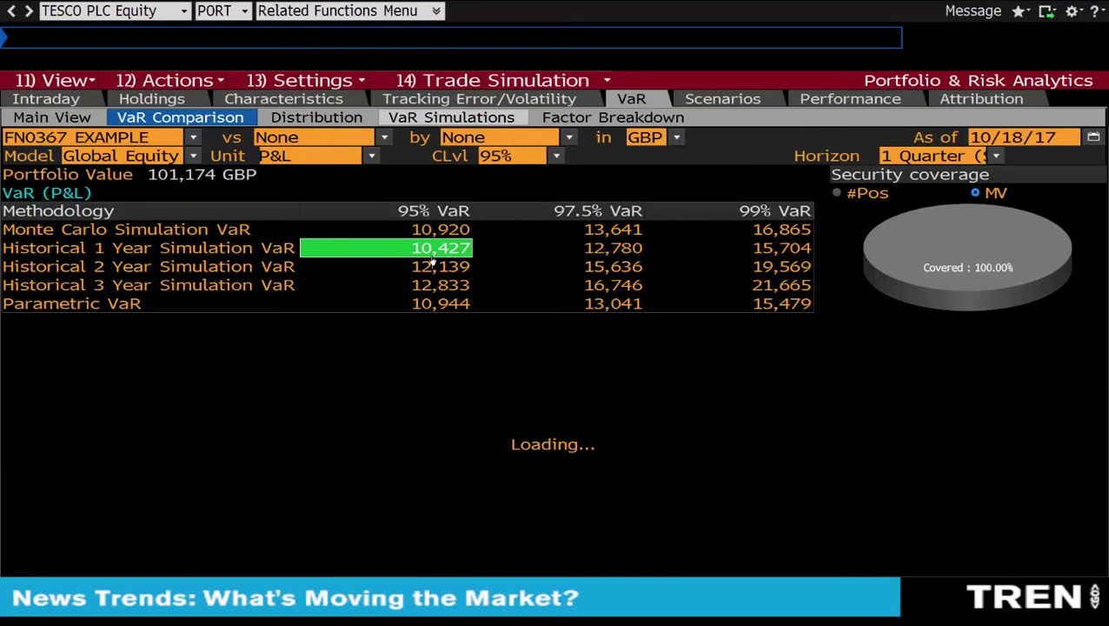
left_click(451, 304)
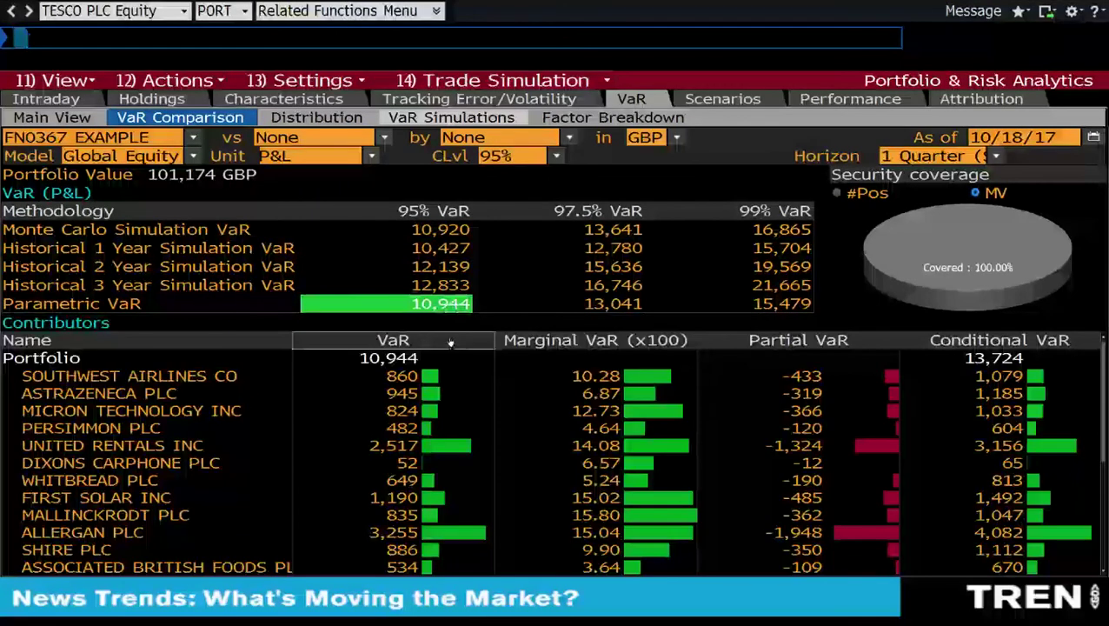
left_click(449, 344)
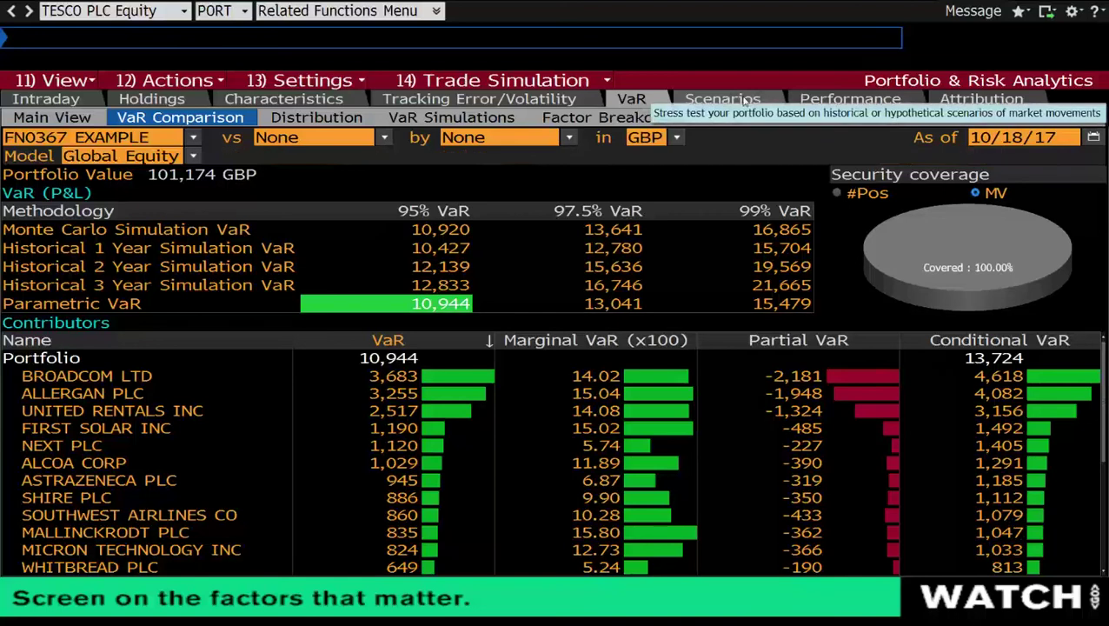
Step: Examine the stress-test Scenarios per security, in the Scenario Navigator and in the Scenario Summary, ending on the summary
left_click(744, 100)
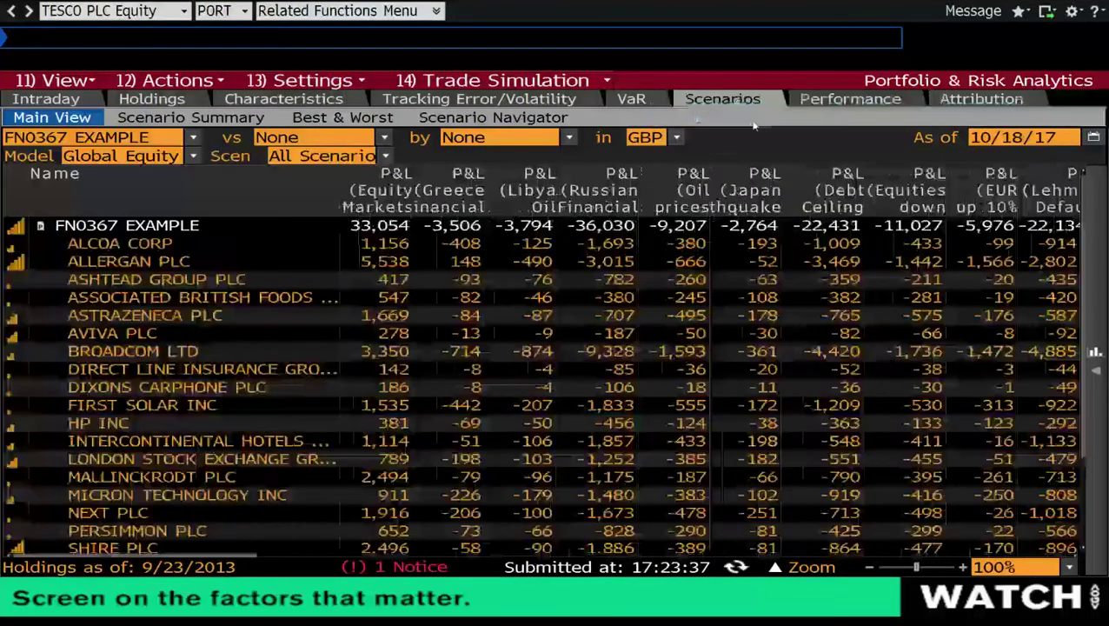
left_click(202, 120)
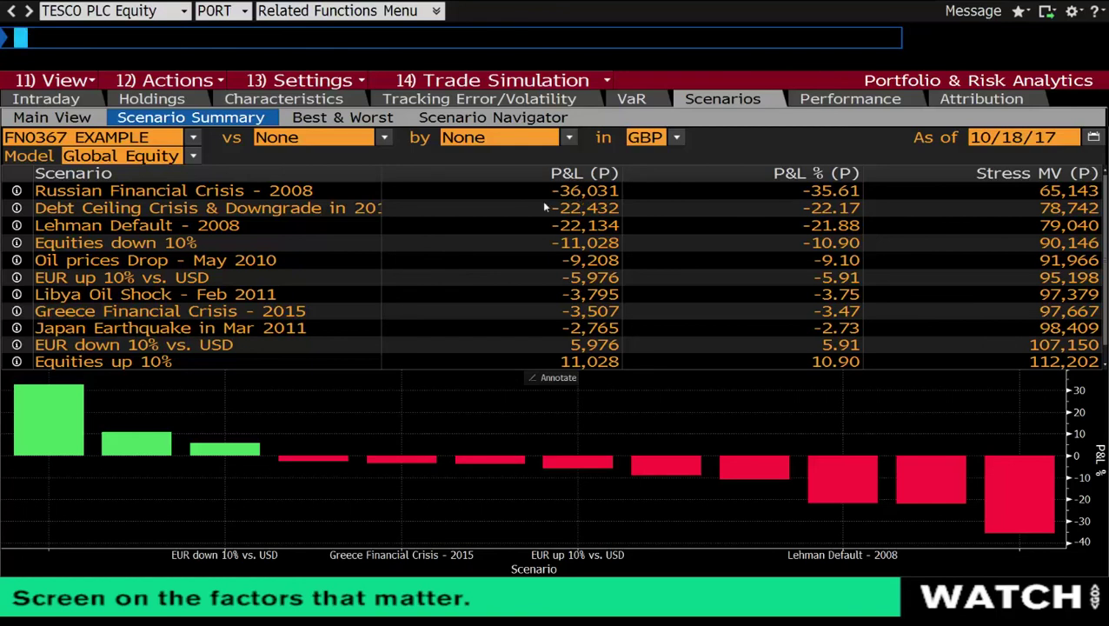
left_click(92, 121)
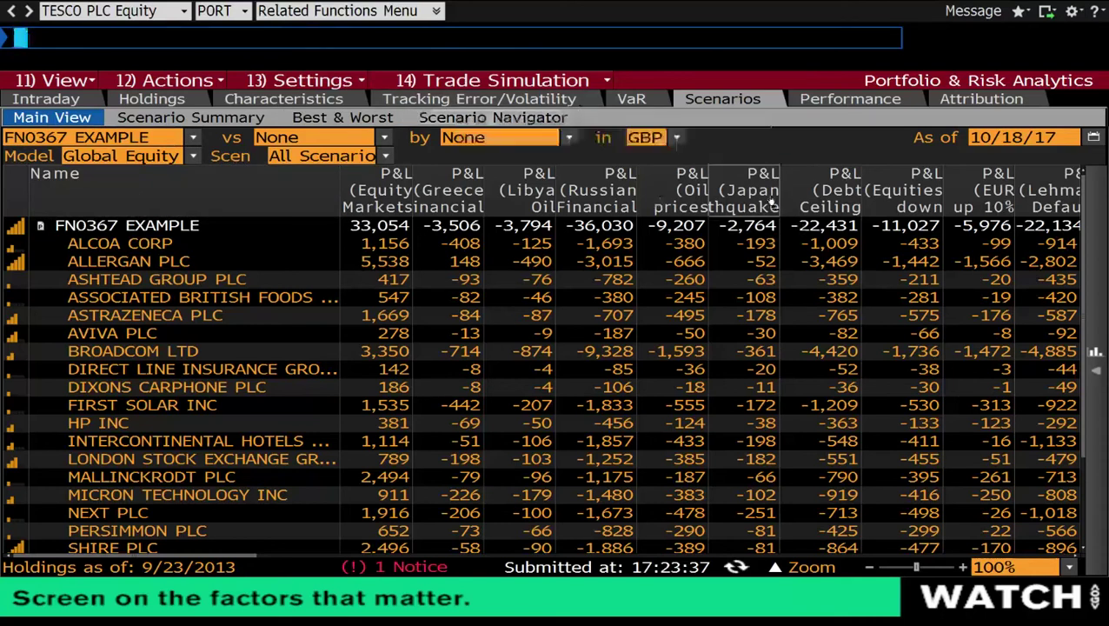
mouse_move(769, 202)
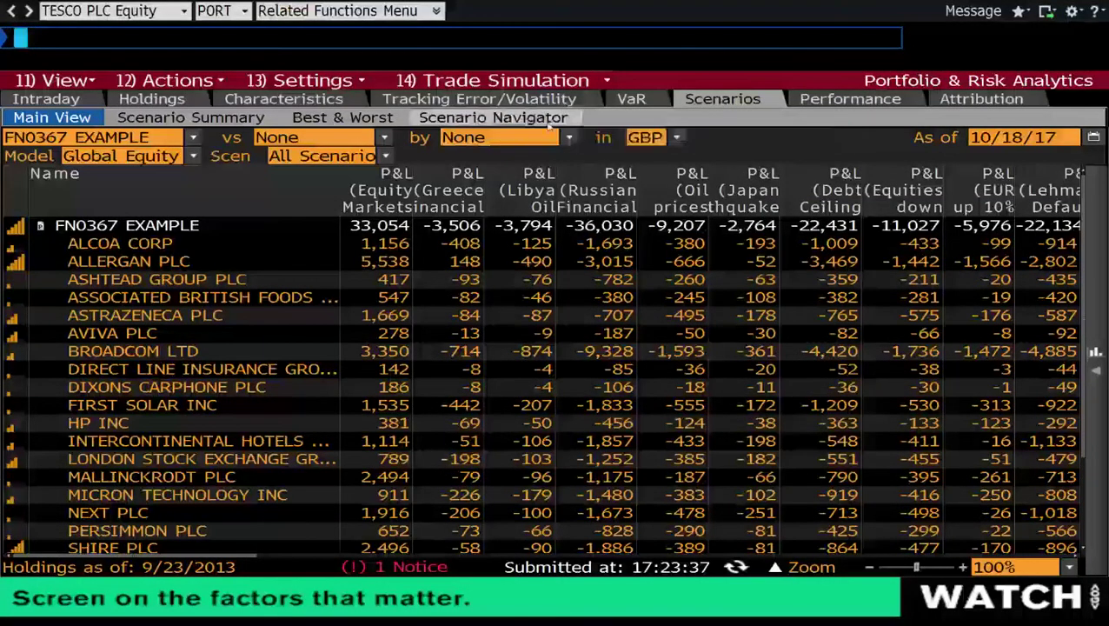
left_click(549, 122)
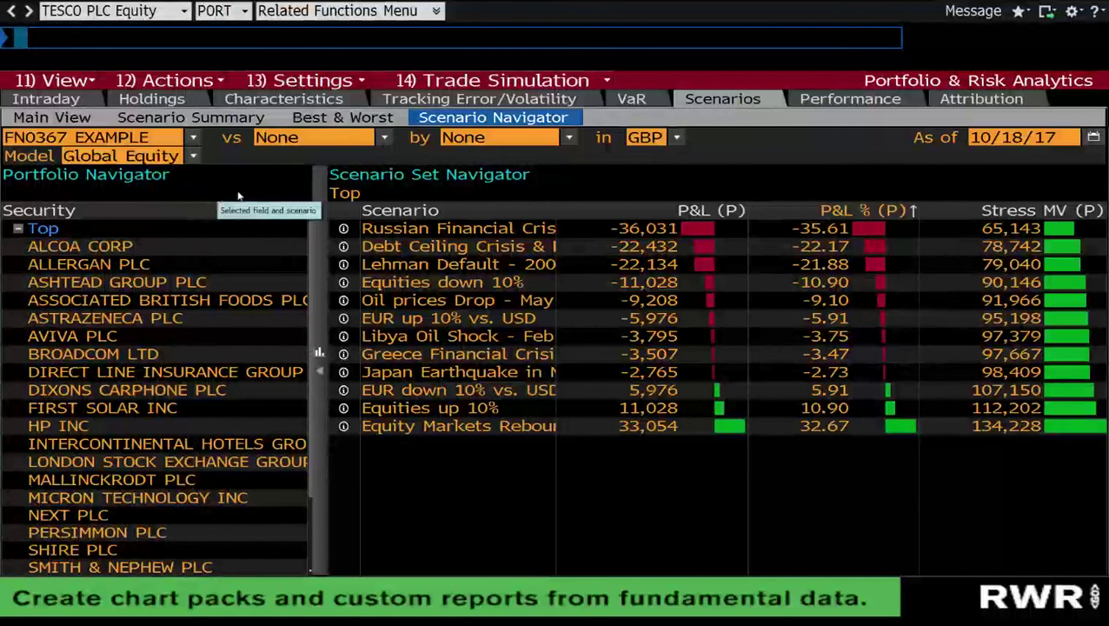
left_click(175, 121)
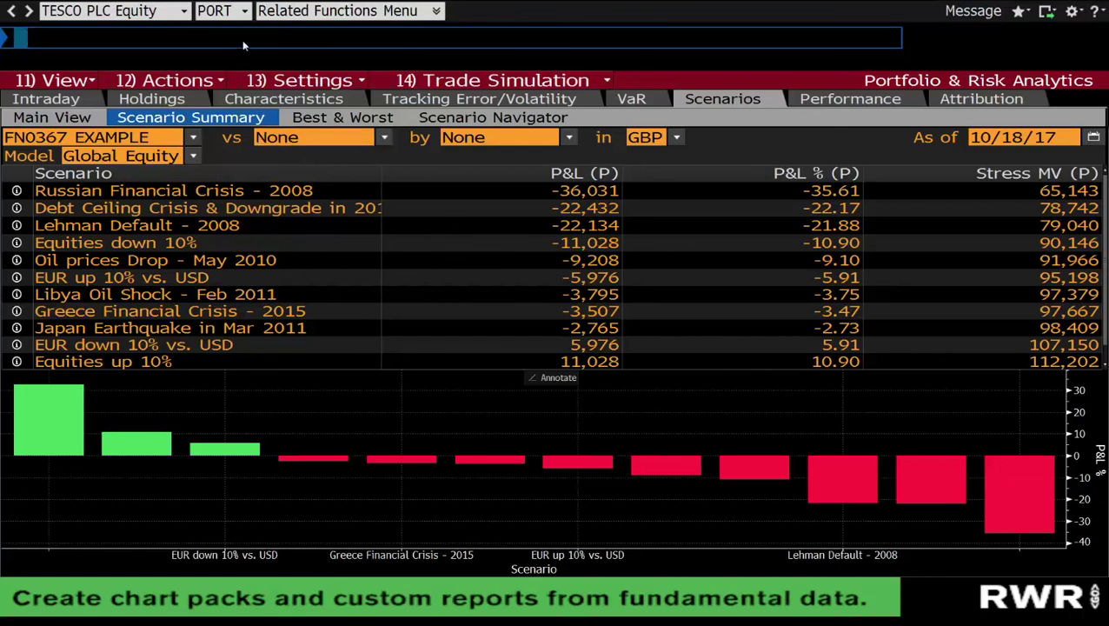
Step: Bring up the help page for PORT with the command HELP PORT and read its Tracking Error/Vol Tab section
type("PO")
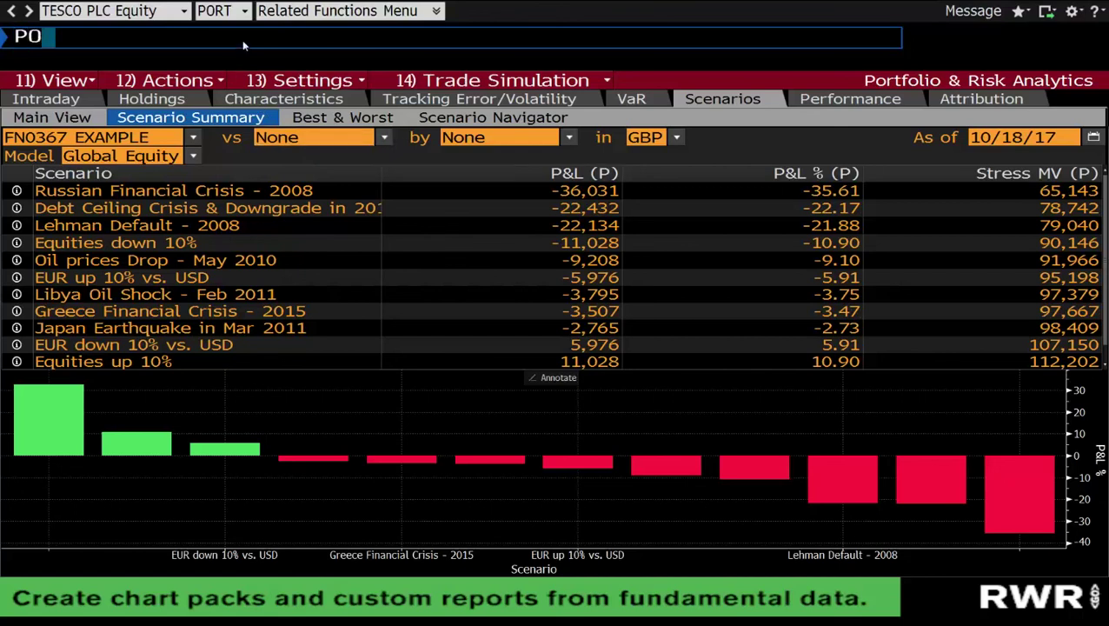
key("BackSpace")
key("BackSpace")
type("HELP PORT")
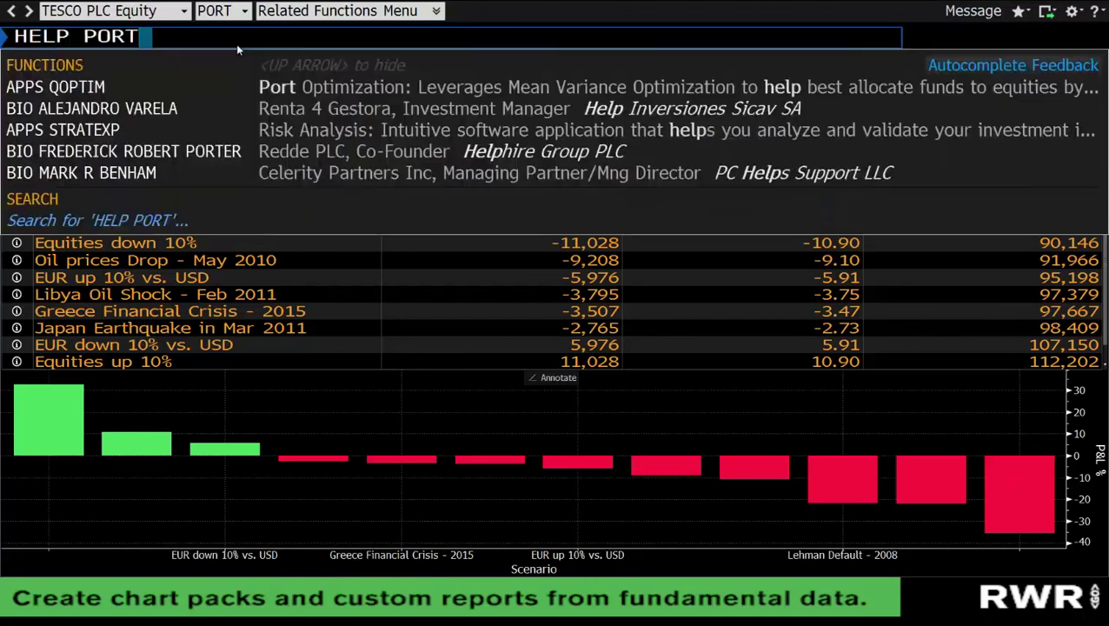
key("Return")
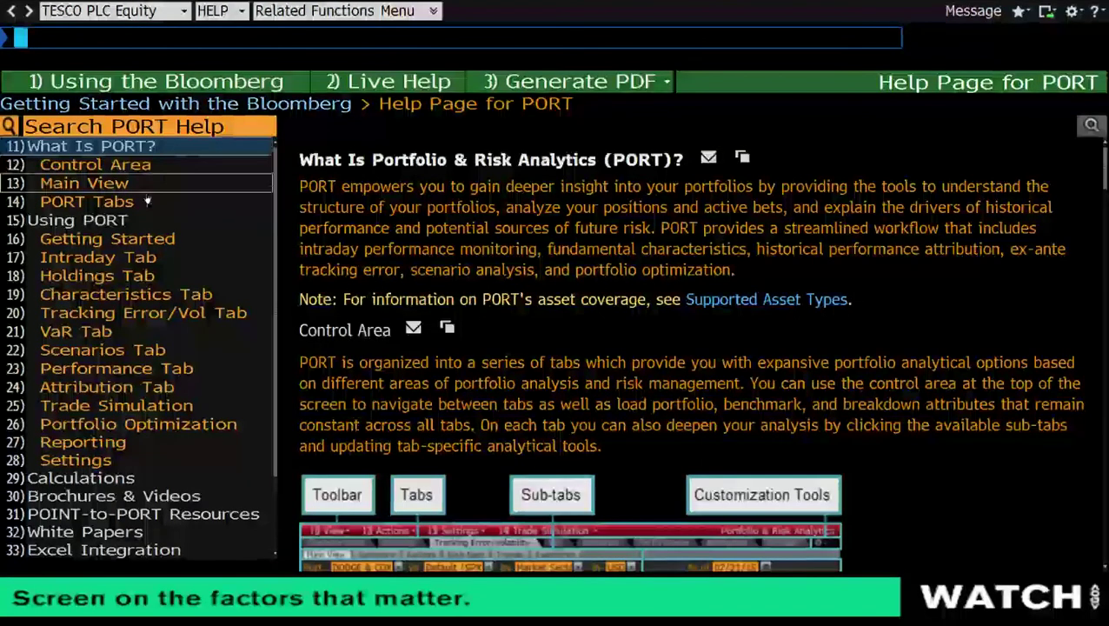
left_click(124, 313)
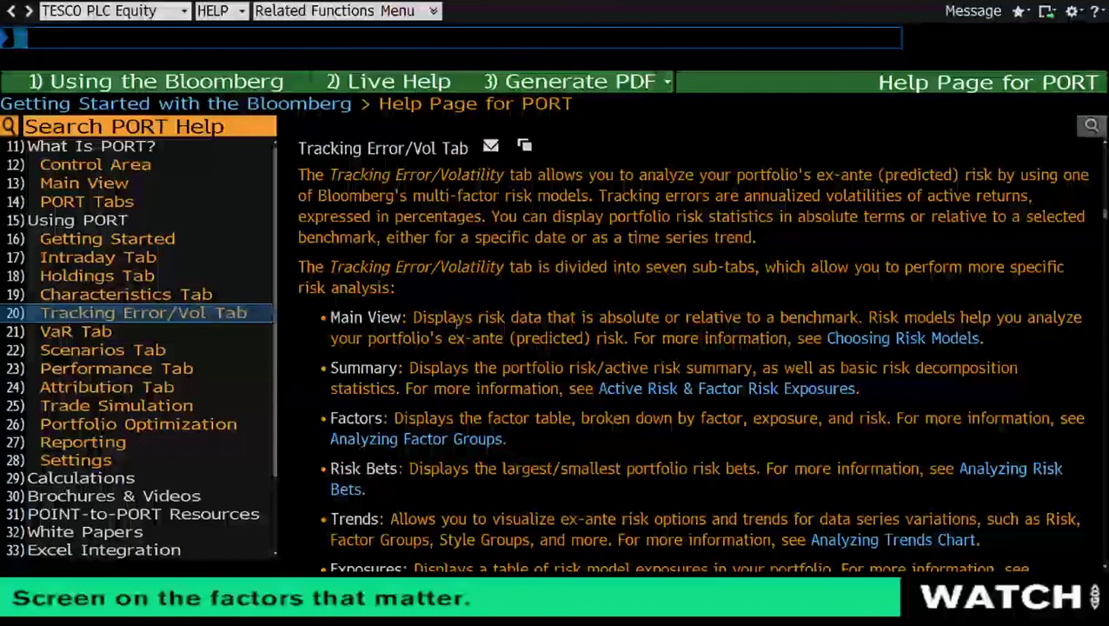
key("alt+Tab")
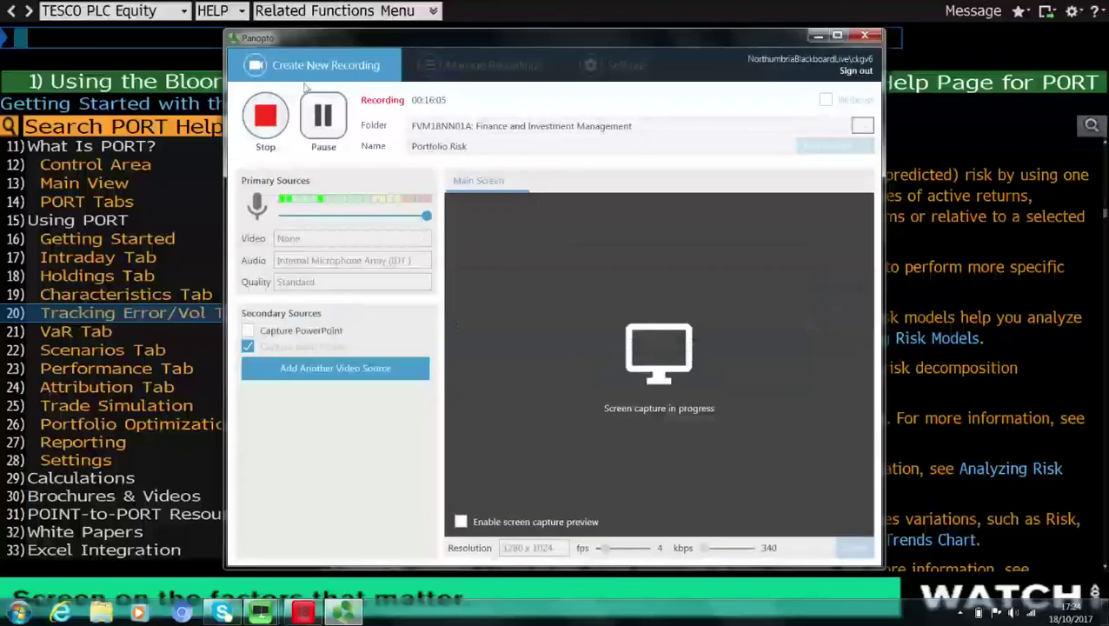